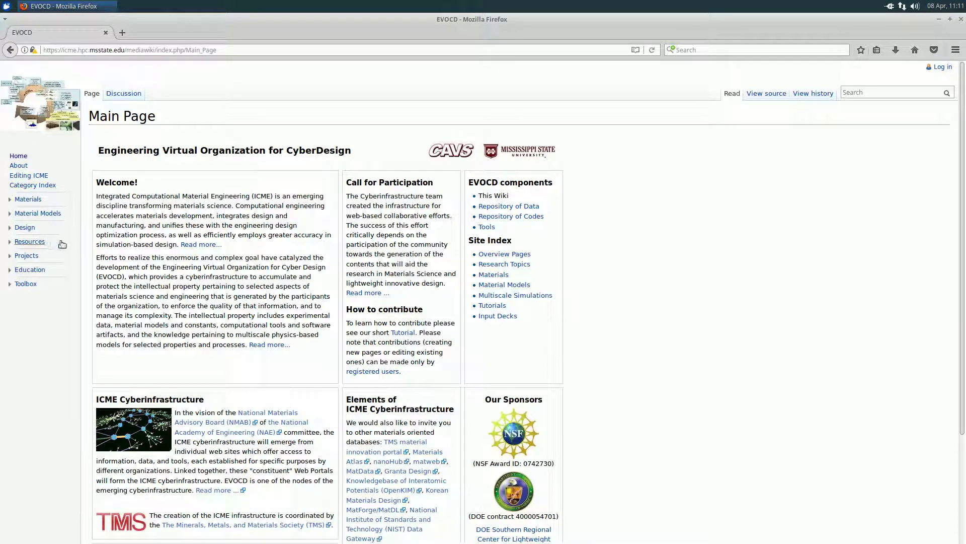
Step: Open the CALCULIX code page from the Repository of Codes and go to its Build Directions section
click(44, 243)
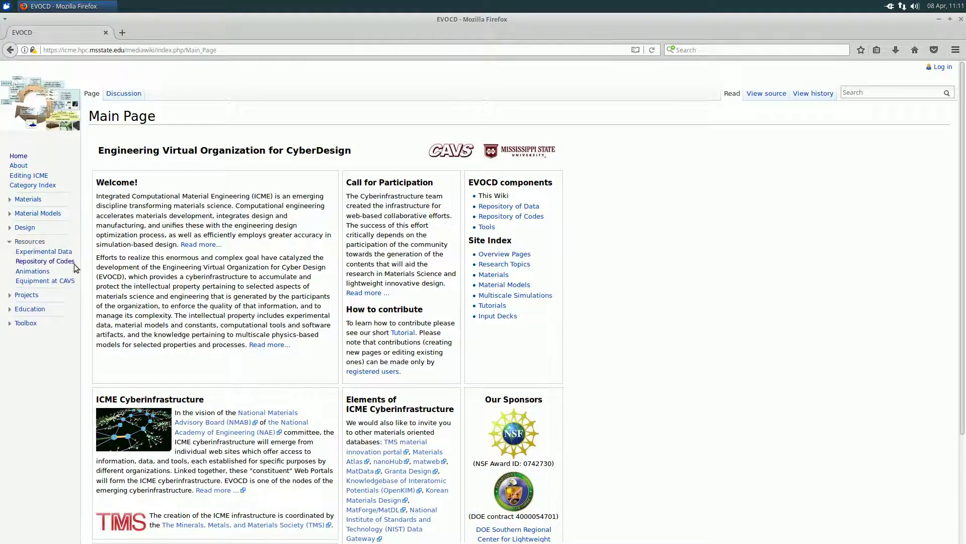
click(61, 262)
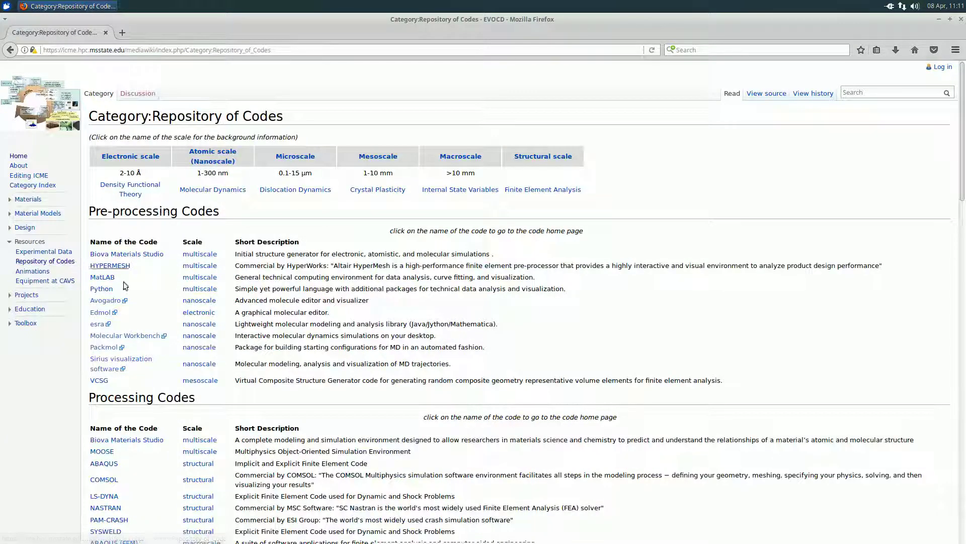
scroll(311, 280, down, 3)
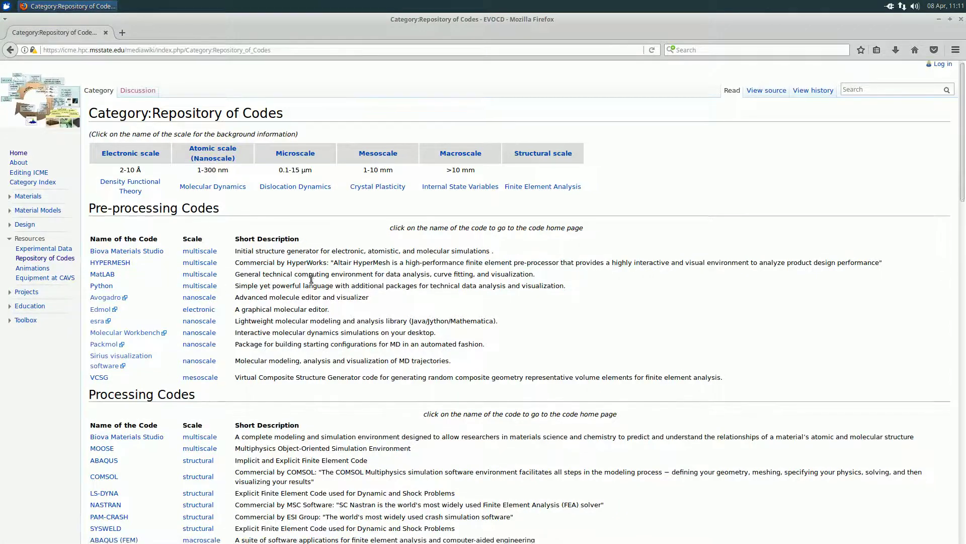
scroll(310, 281, down, 7)
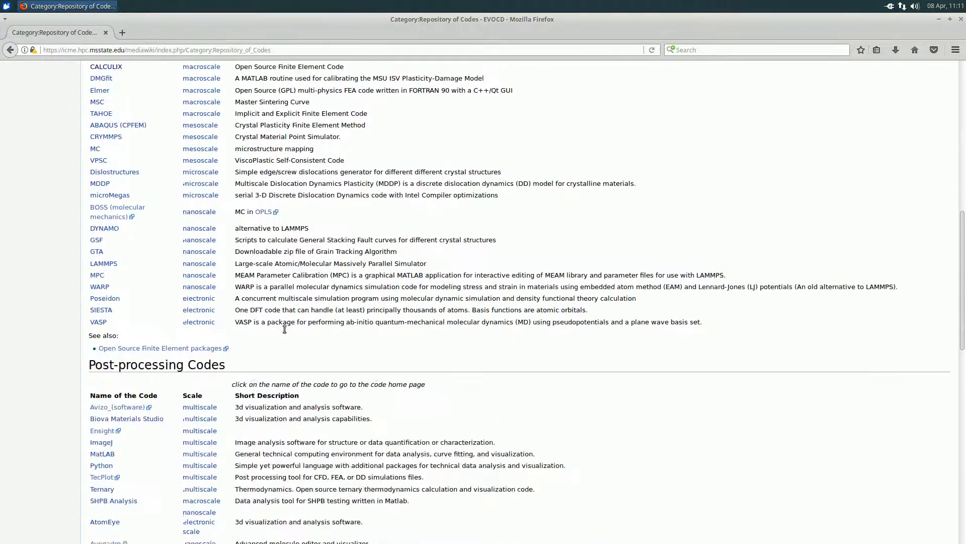
scroll(283, 415, up, 6)
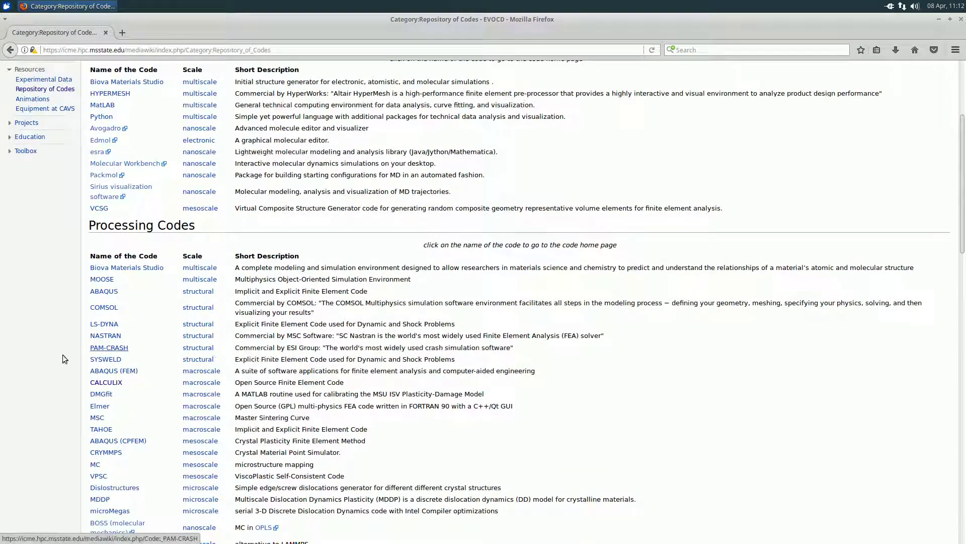
click(114, 385)
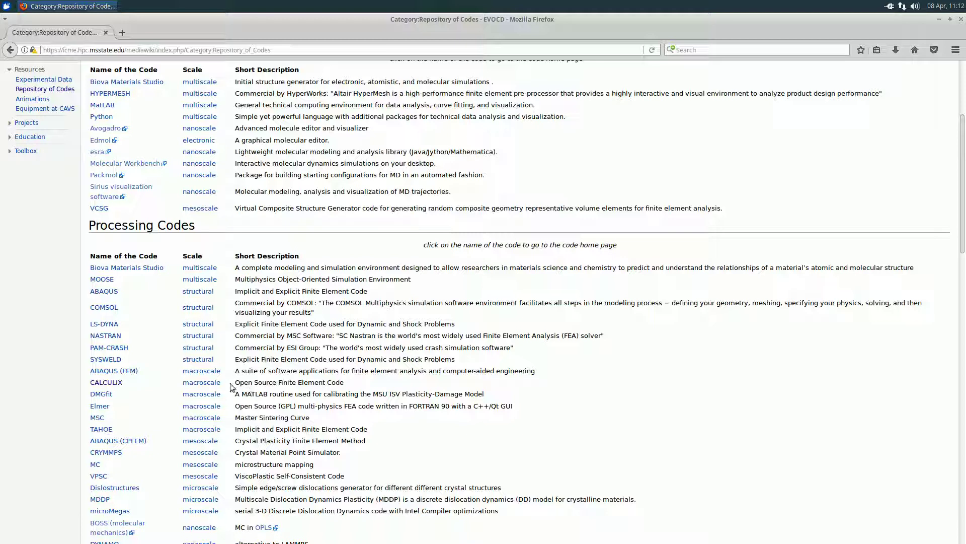
click(114, 384)
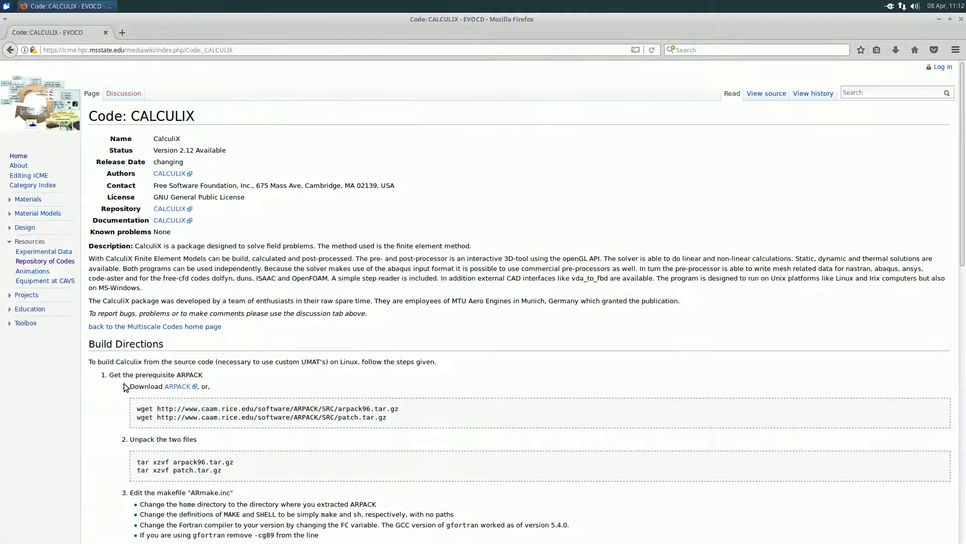
scroll(247, 236, down, 3)
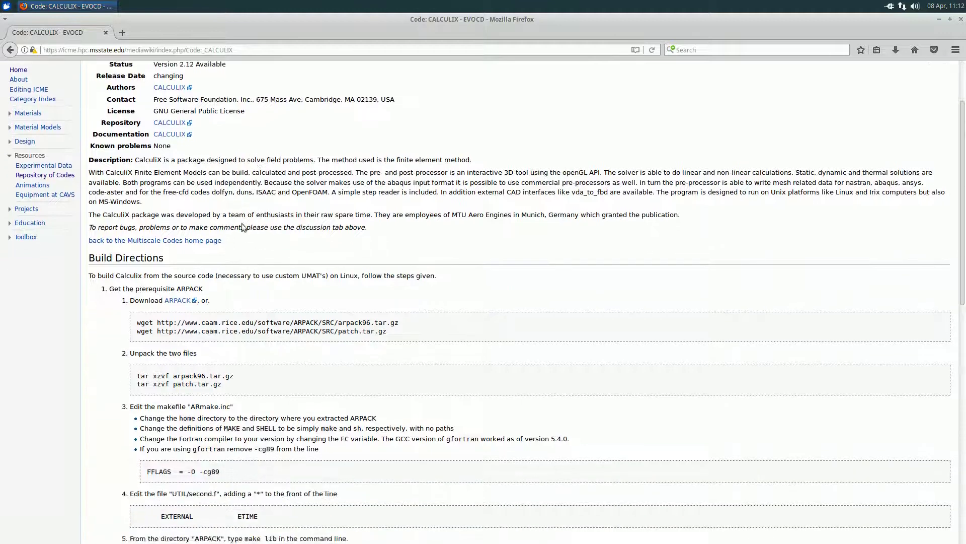
scroll(263, 342, up, 2)
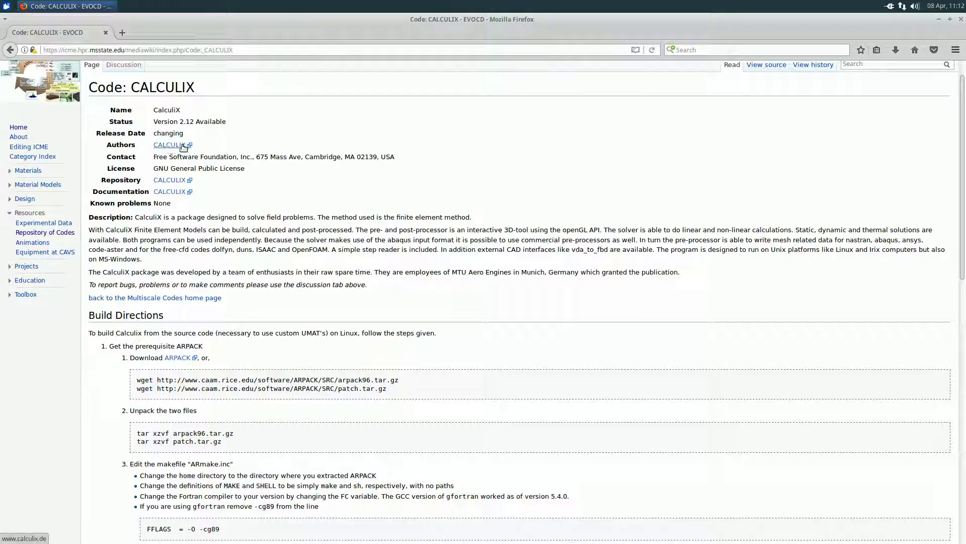
scroll(250, 208, down, 6)
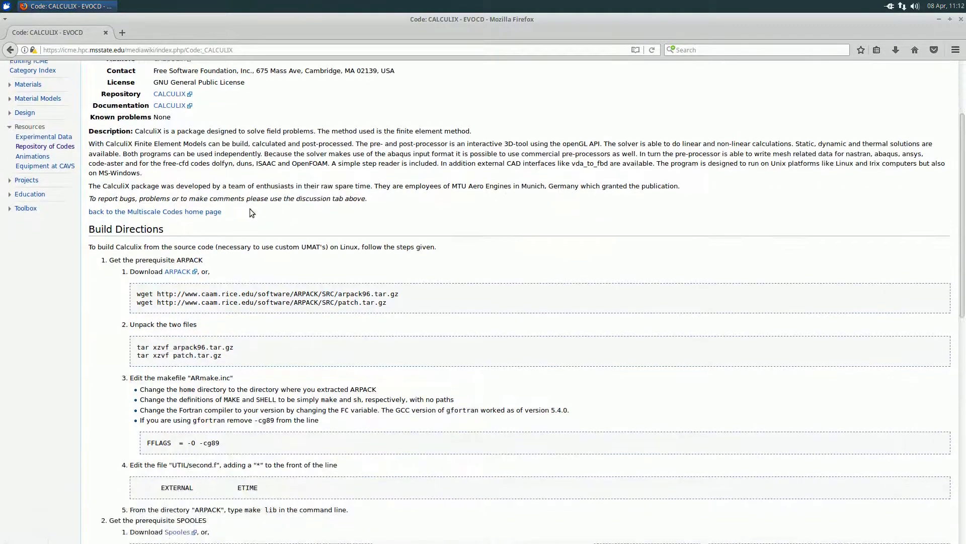
scroll(250, 214, down, 3)
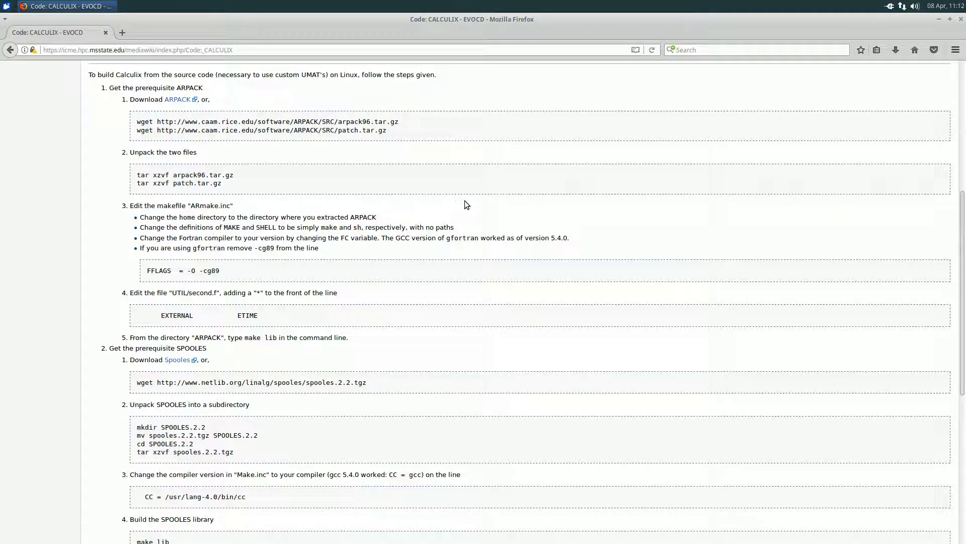
Step: Open a terminal window over the build instructions and list the home directory's contents in detail
key(ctrl+alt+t)
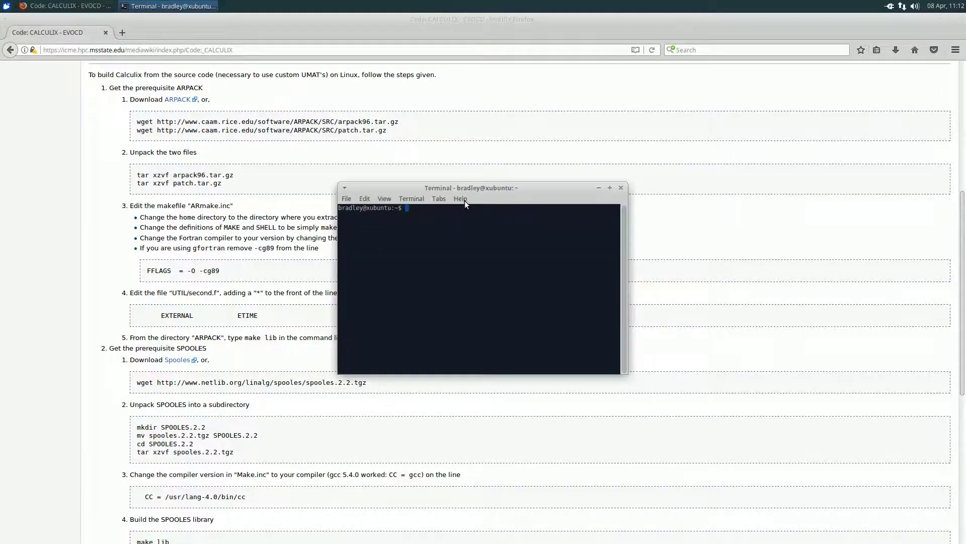
drag(480, 187, 649, 178)
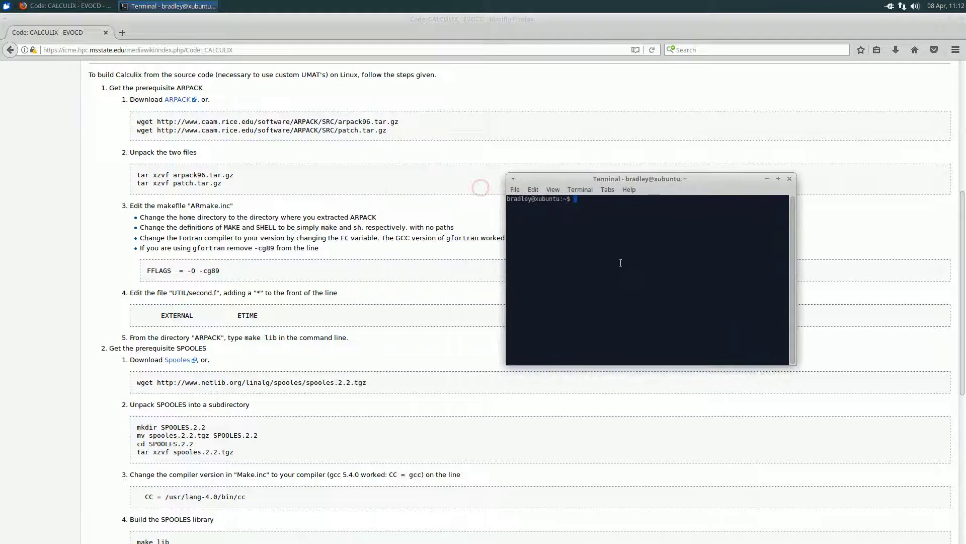
text(ll)
key(Return)
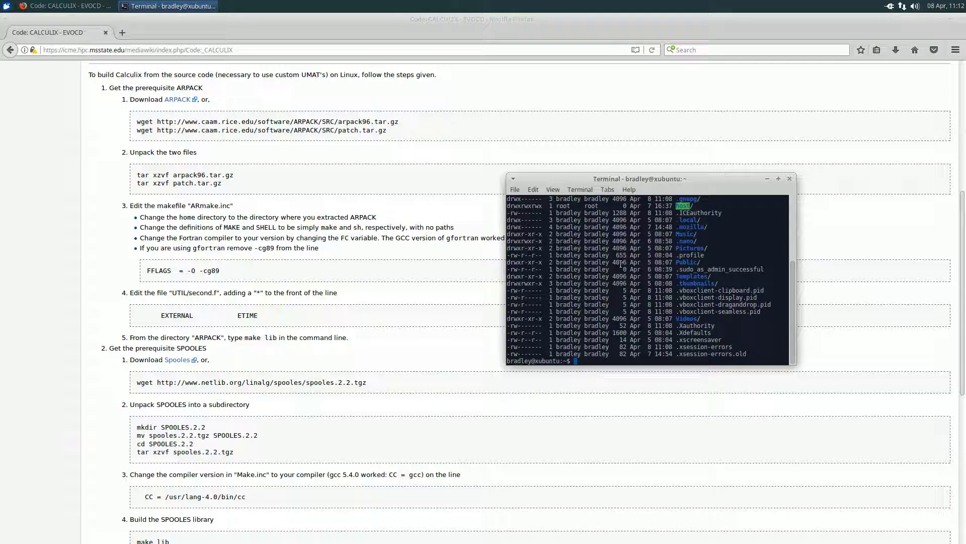
Step: Create a directory named calculix in the home directory, change into it and list its contents
text(mkdir calculix)
key(Return)
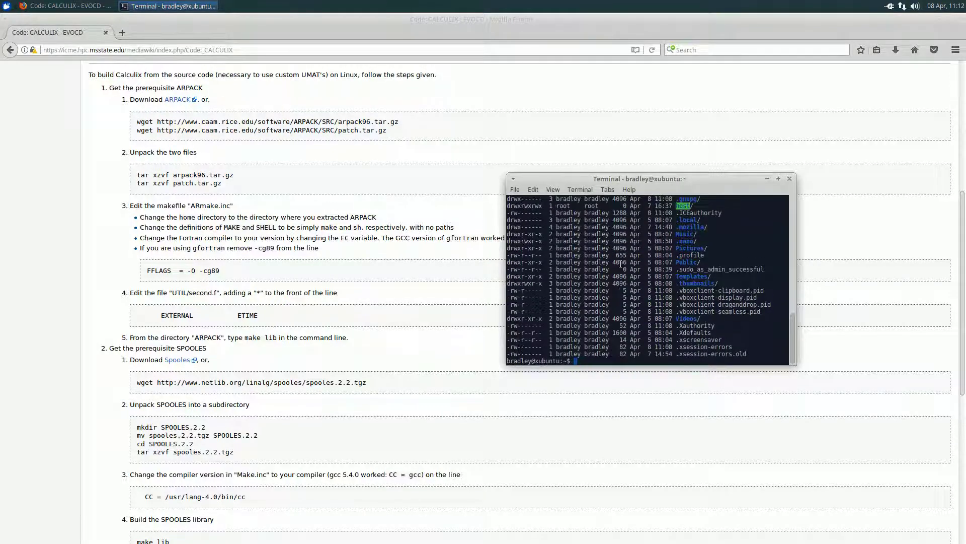
text(cd calculix/)
key(Return)
text(ll)
key(Return)
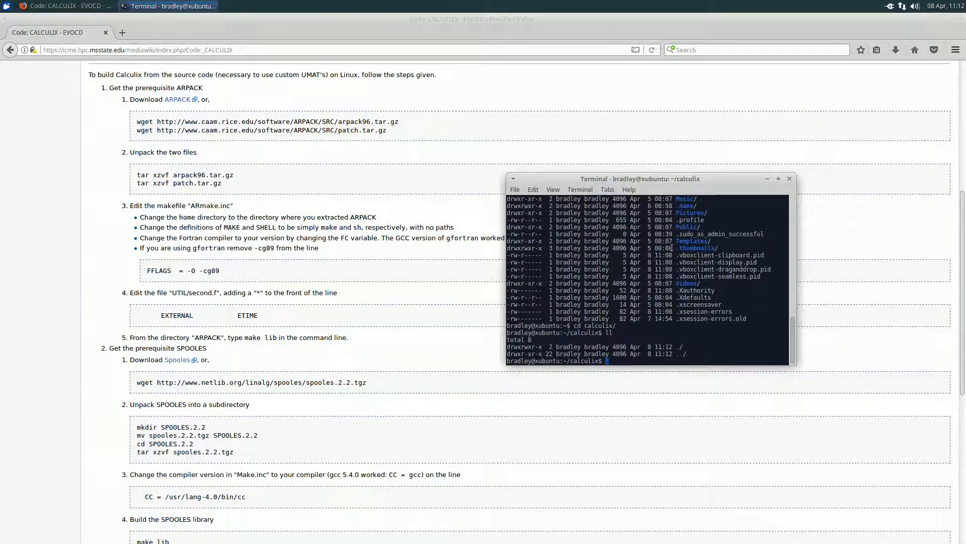
Step: Download arpack96.tar.gz and patch.tar.gz into the calculix directory by running the two wget commands copied from the ARPACK instructions
drag(720, 180, 791, 138)
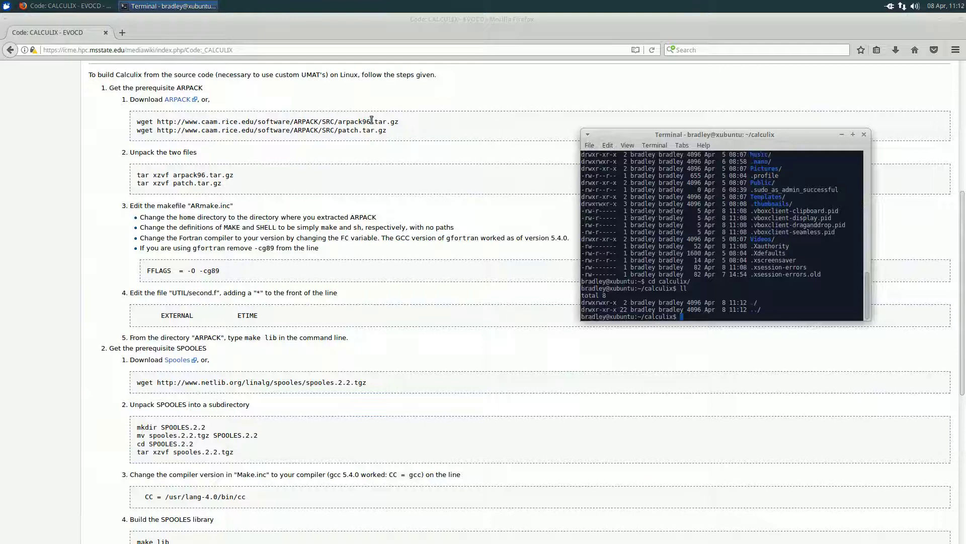
click(418, 123)
click(397, 132)
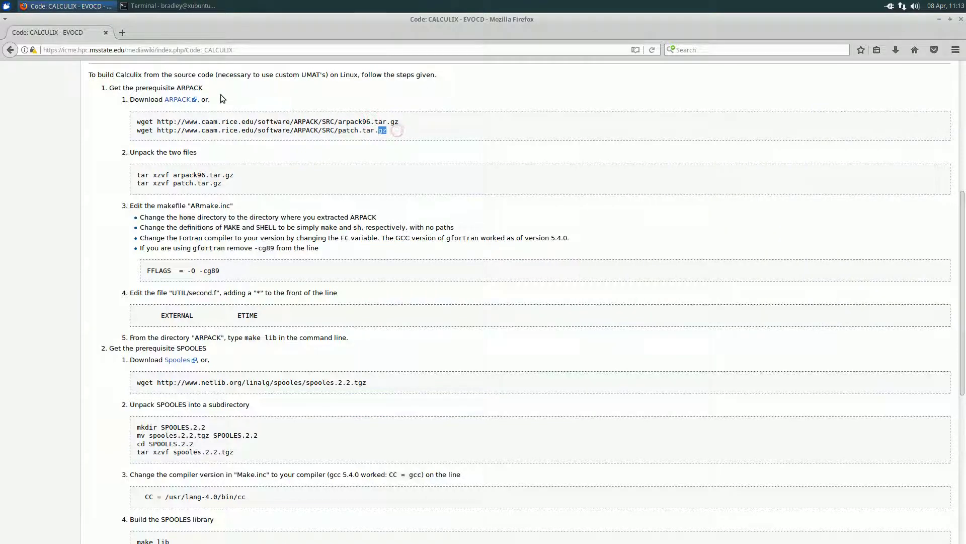
drag(396, 134, 138, 123)
key(ctrl+c)
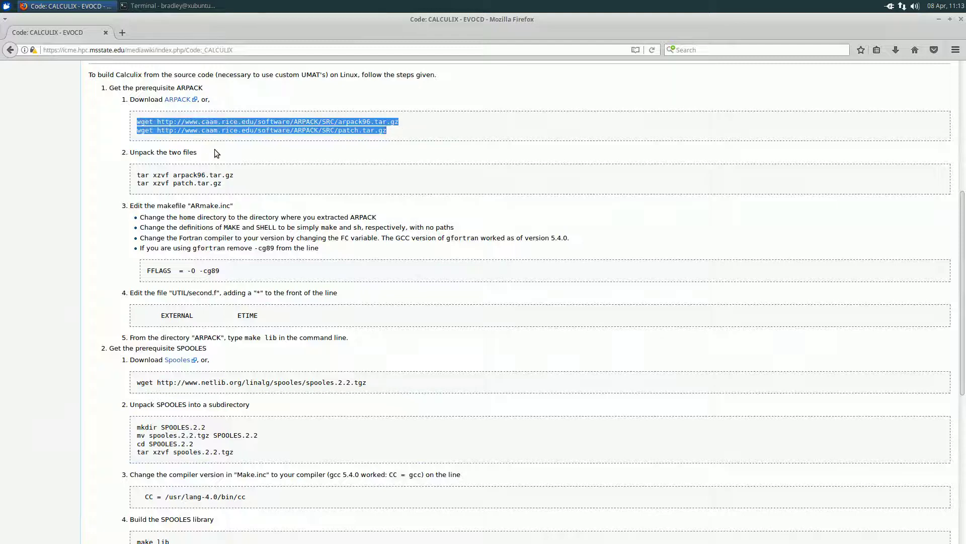
key(alt+Tab)
right_click(681, 308)
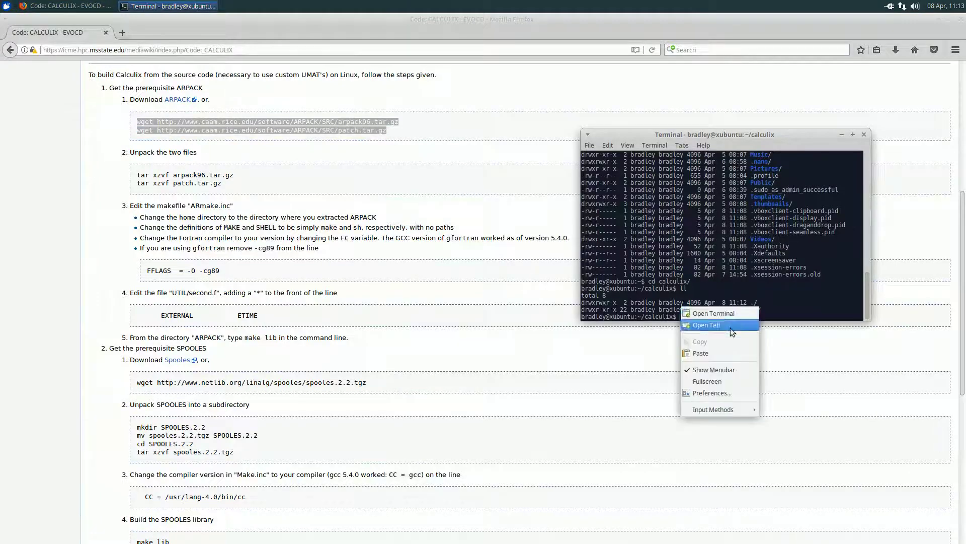
click(725, 353)
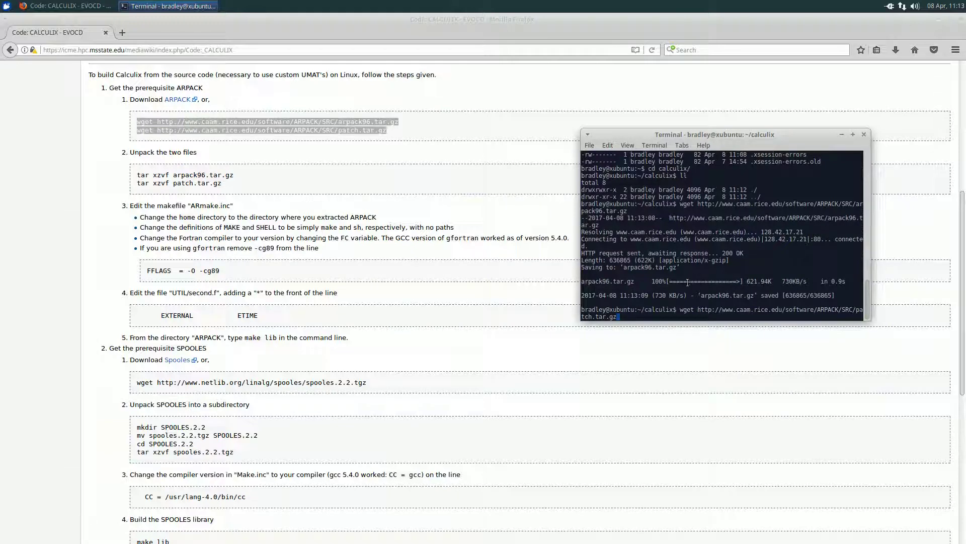
key(Return)
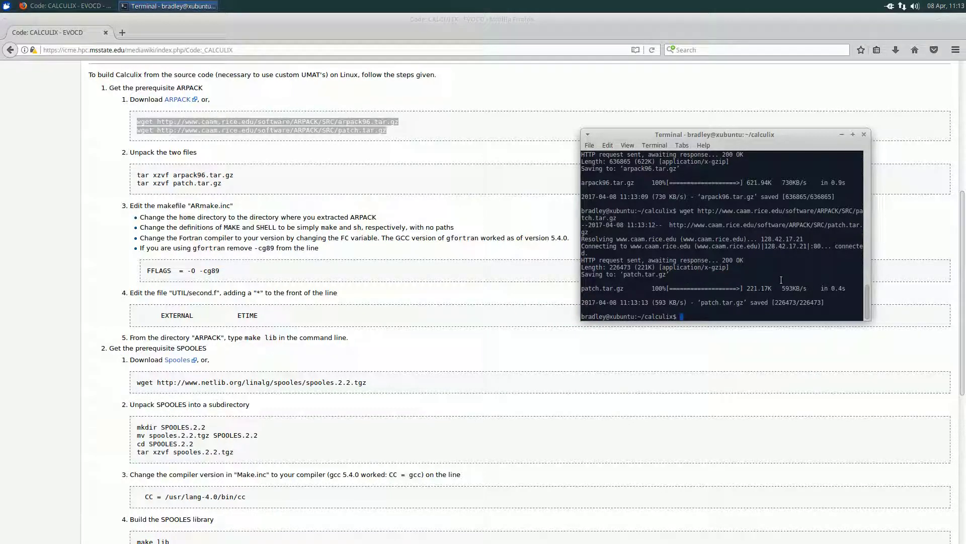
Step: Unpack arpack96.tar.gz and patch.tar.gz with the tar xzvf commands from the instructions, and list the calculix directory
click(241, 180)
drag(237, 182, 138, 176)
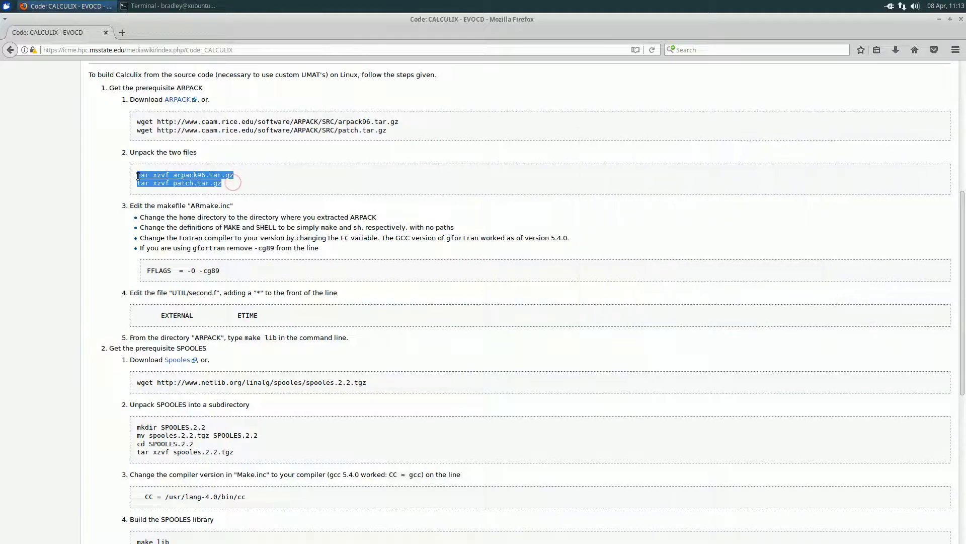
key(alt+Tab)
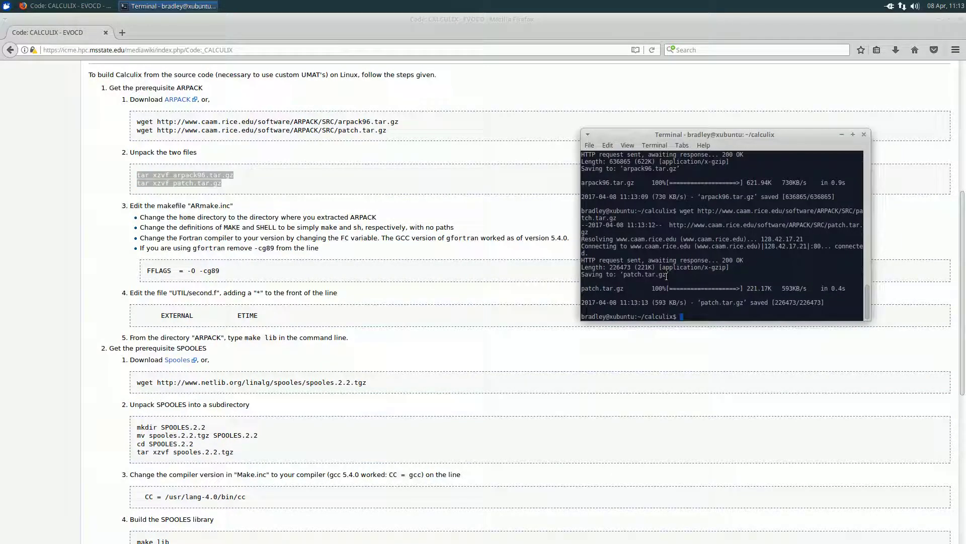
right_click(727, 260)
click(763, 303)
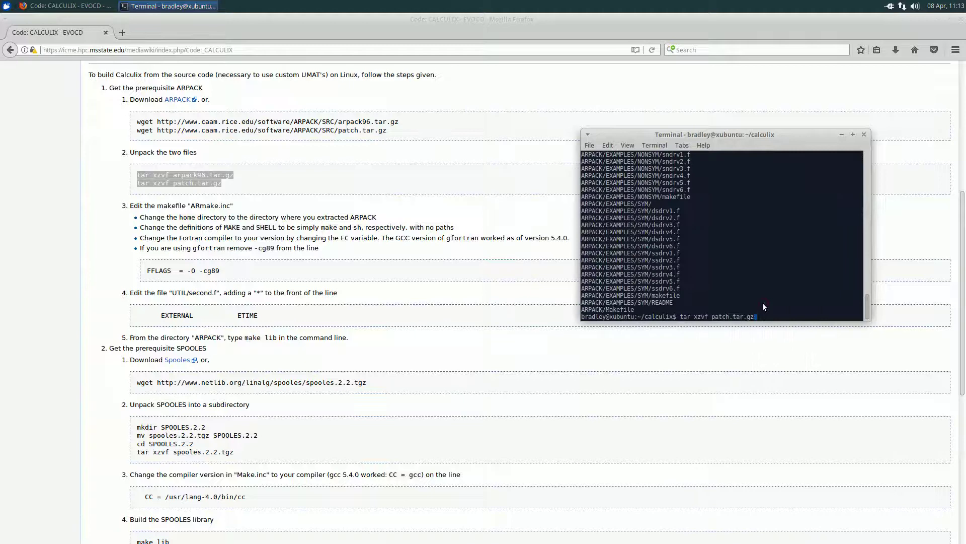
key(Return)
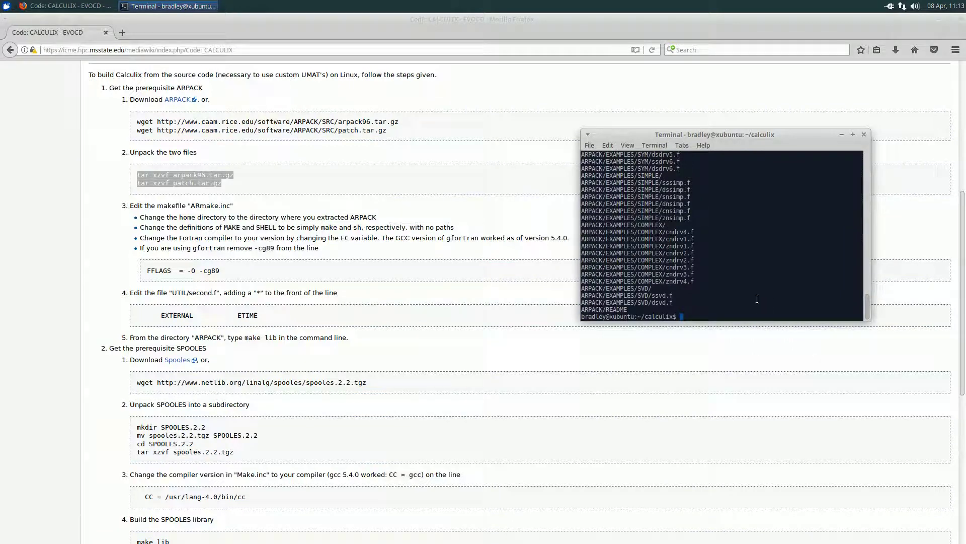
text(ll)
key(Return)
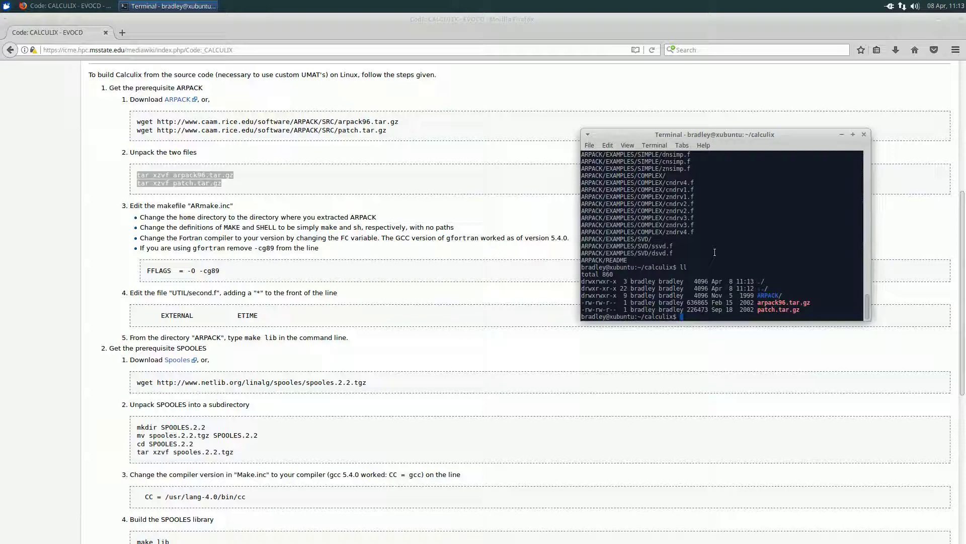
text(sudo apt install gfortran)
key(BackSpace)
key(BackSpace)
key(BackSpace)
key(BackSpace)
key(BackSpace)
key(BackSpace)
key(BackSpace)
key(BackSpace)
key(BackSpace)
key(BackSpace)
key(BackSpace)
key(BackSpace)
key(BackSpace)
key(BackSpace)
key(BackSpace)
key(BackSpace)
key(BackSpace)
key(BackSpace)
key(BackSpace)
key(BackSpace)
Step: Change into the ARPACK directory and open the makefile ARmake.inc in Mousepad
text(cd ARPC)
key(BackSpace)
text(ACK)
key(Return)
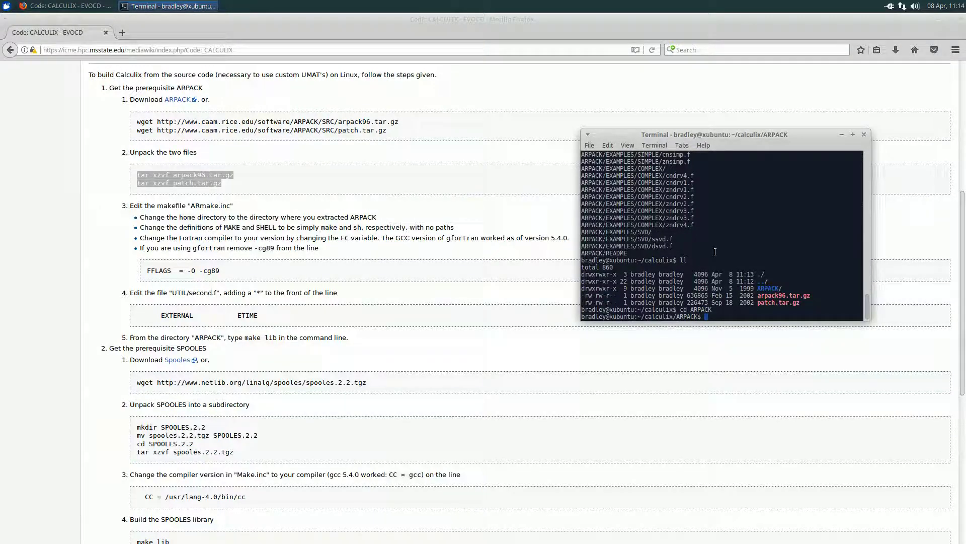
text(mousepad ARma)
key(Tab)
key(Return)
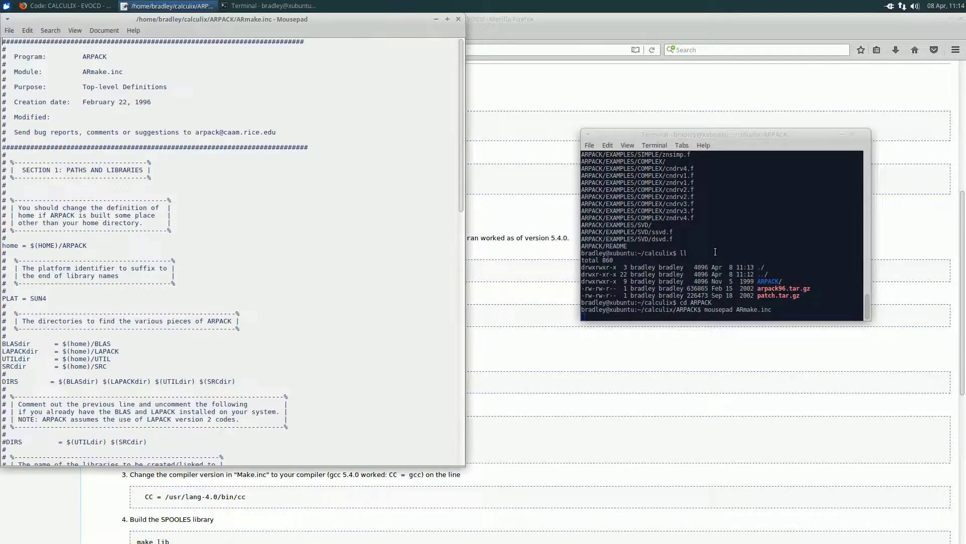
Step: Set the home definition in ARmake.inc to $(HOME)/calculix/ARPACK and dock the editor window beside the build instructions
drag(293, 23, 964, 126)
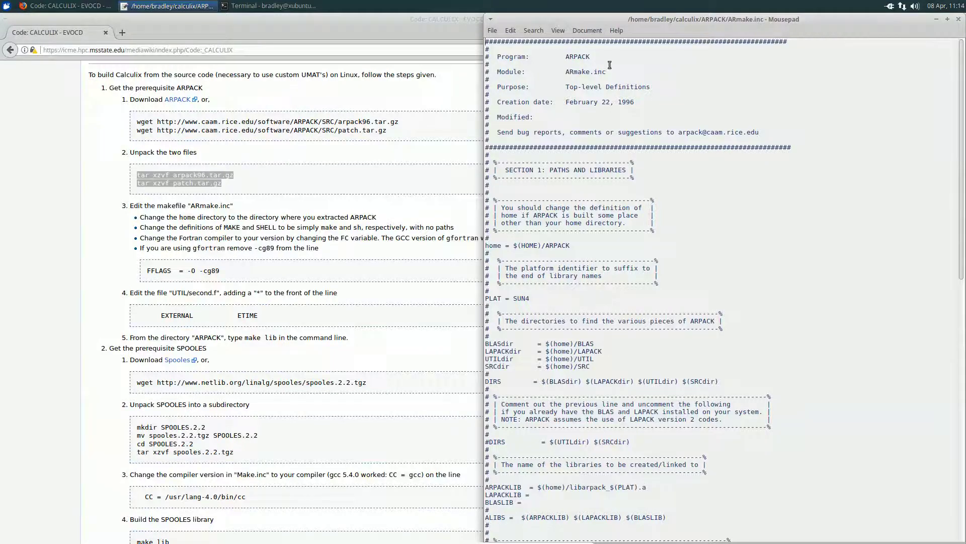
drag(659, 21, 253, 20)
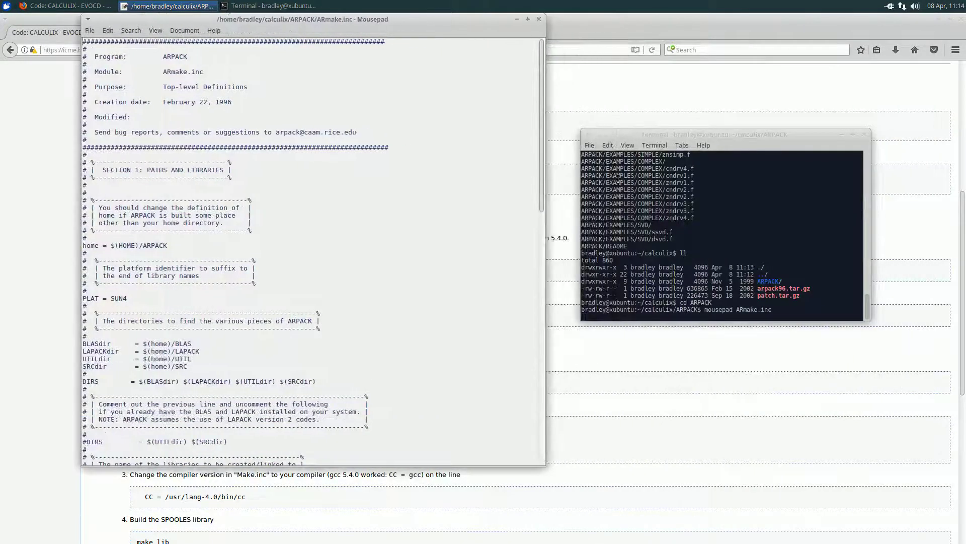
click(739, 138)
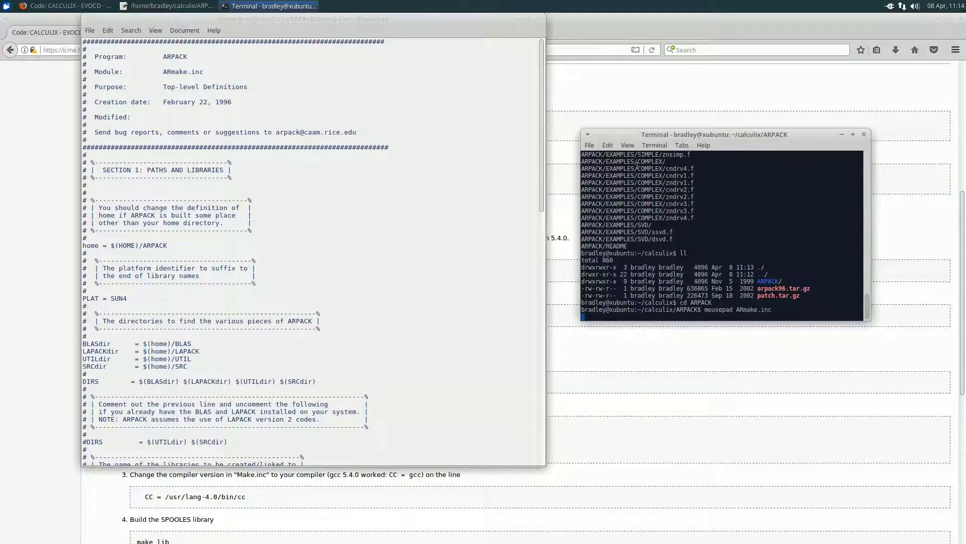
click(141, 245)
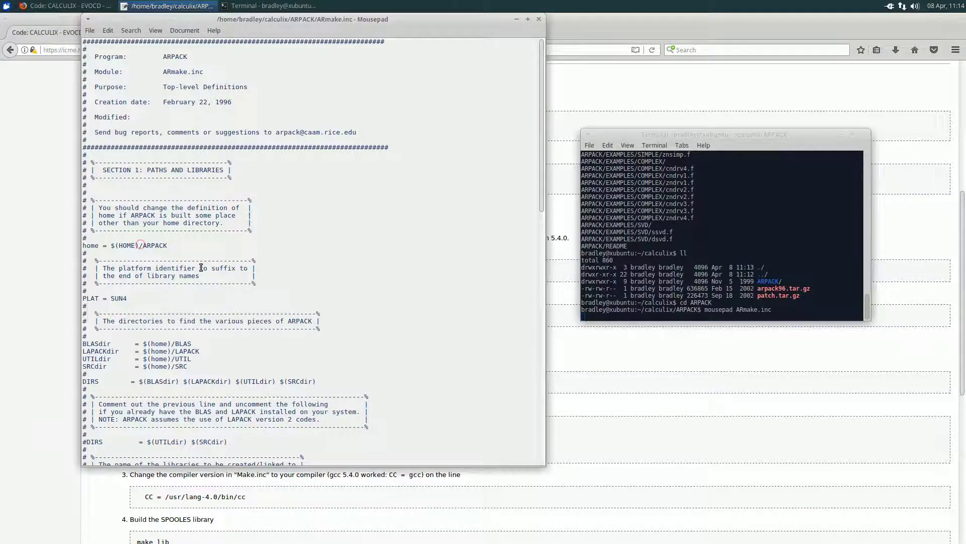
text(/cal)
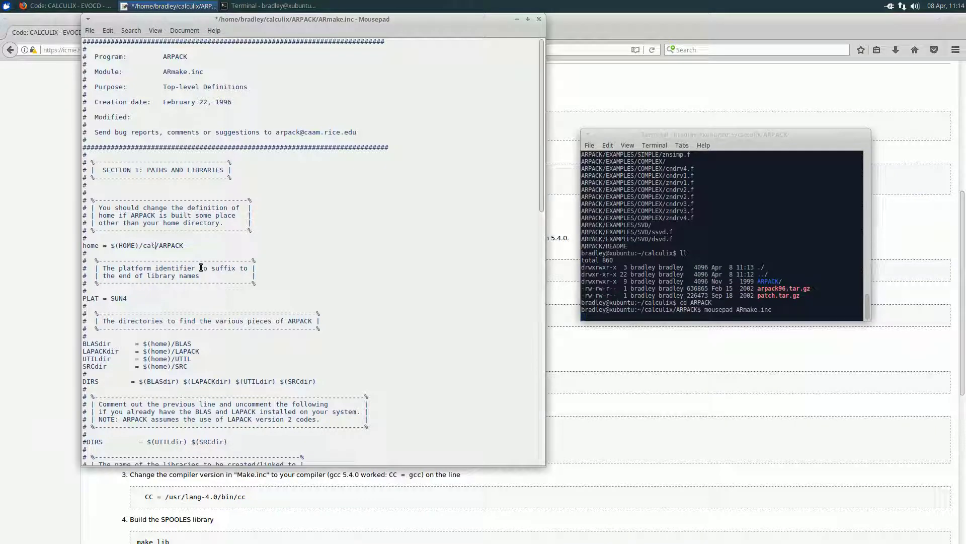
text(culix)
mouse_move(345, 64)
mouse_down()
mouse_move(574, 93)
mouse_move(964, 96)
mouse_up()
scroll(629, 291, down, 7)
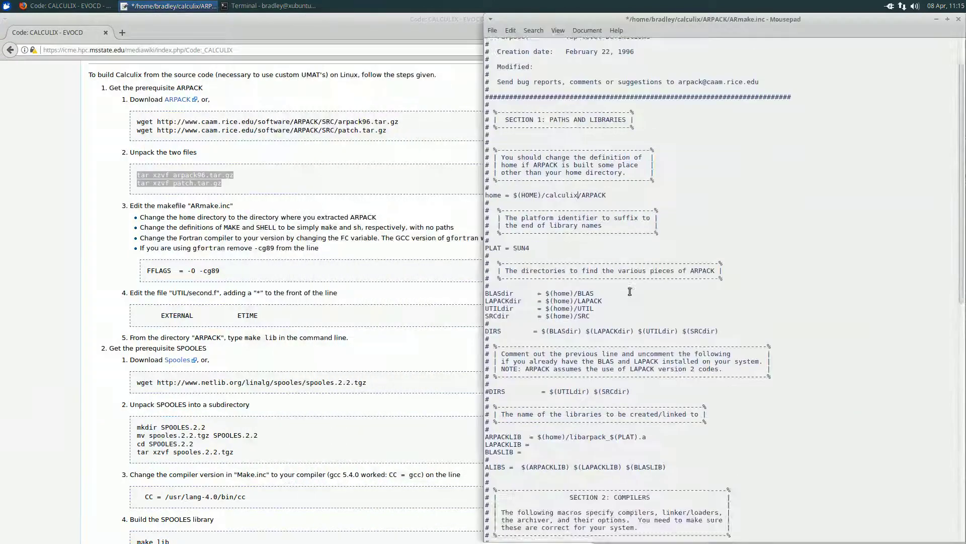
Step: Remove the /bin/ paths in ARmake.inc so that MAKE is defined as make and SHELL as sh
scroll(630, 291, down, 2)
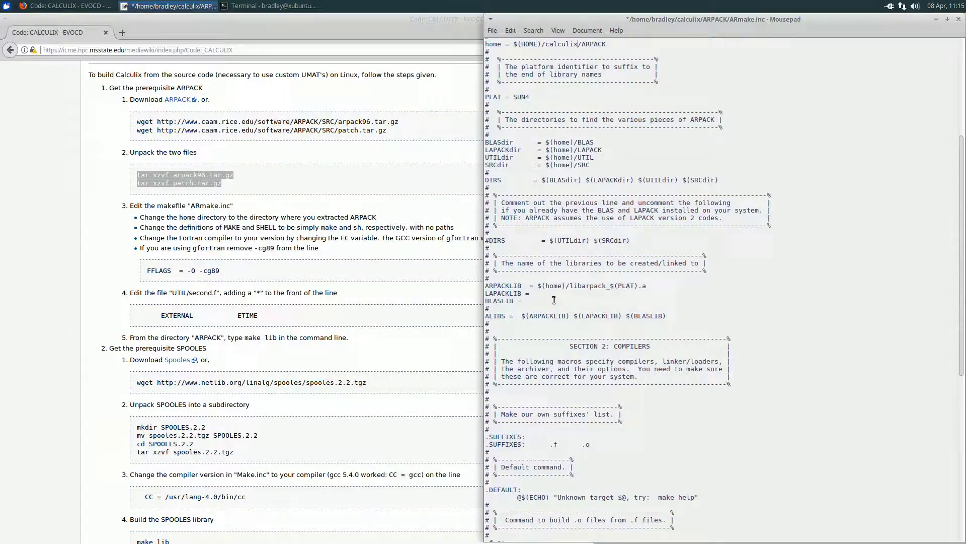
scroll(667, 298, down, 15)
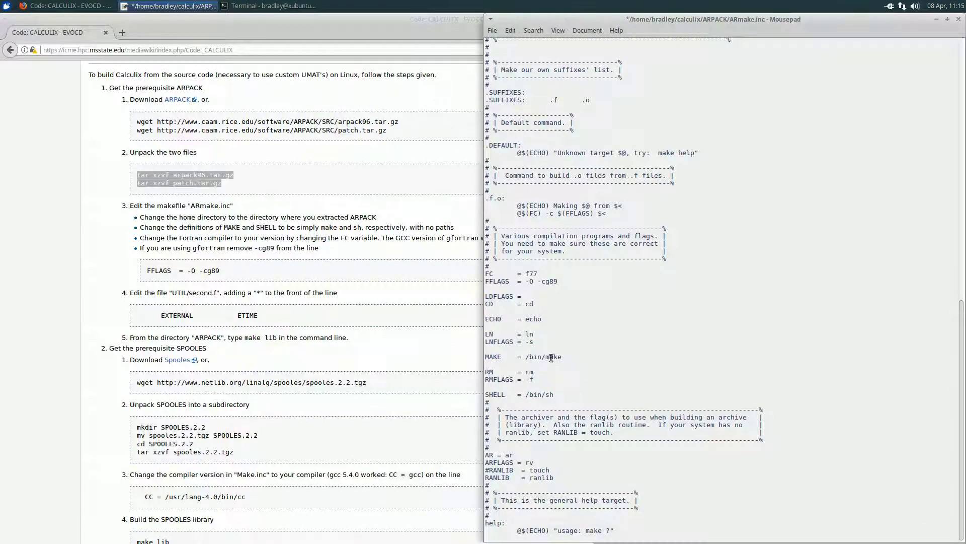
drag(545, 357, 525, 358)
key(Delete)
drag(547, 396, 526, 396)
key(Delete)
Step: Set FC to gfortran, remove -cg89 from the FFLAGS line, and save ARmake.inc
double_click(531, 273)
text(gfortran)
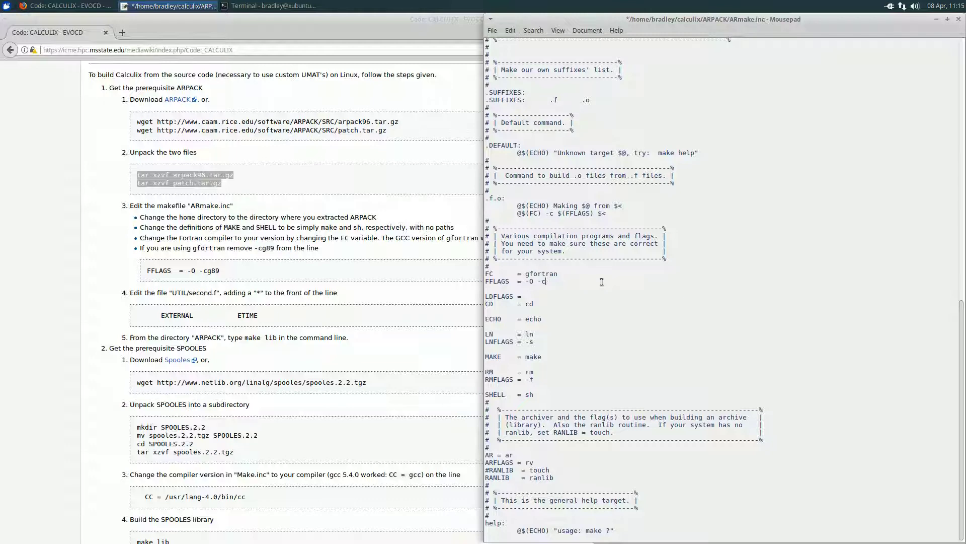
key(ctrl+s)
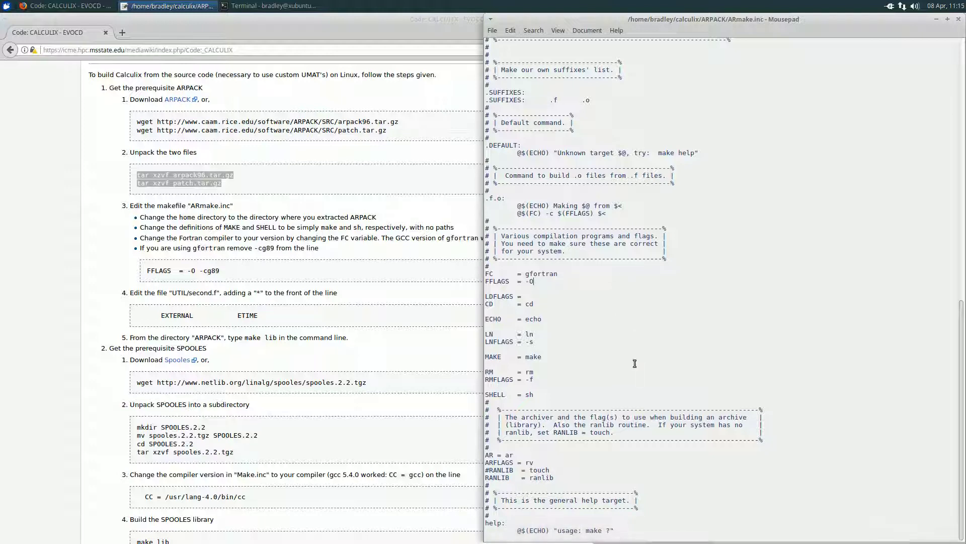
Step: Set the PLAT platform identifier in ARmake.inc to UBUNTU, save the file, and close it
scroll(654, 350, up, 17)
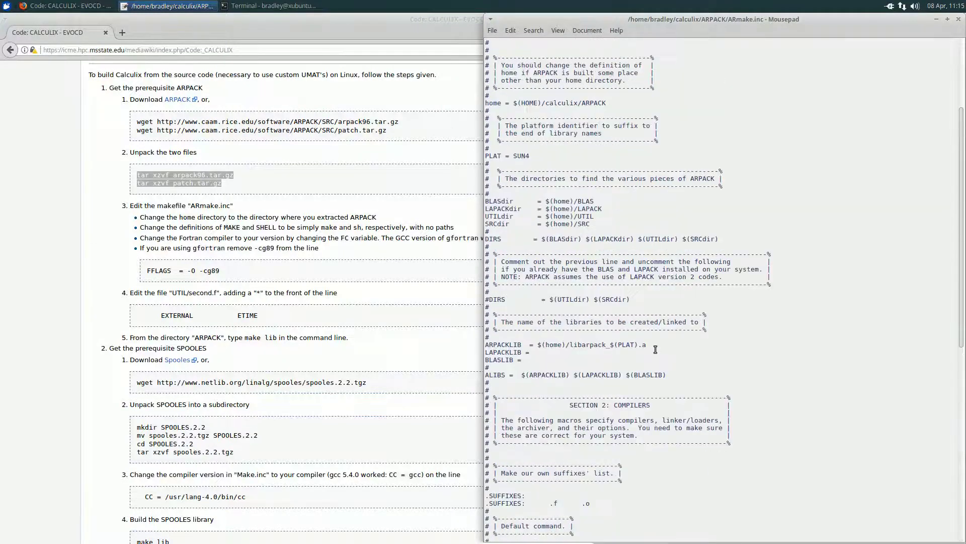
scroll(654, 349, up, 6)
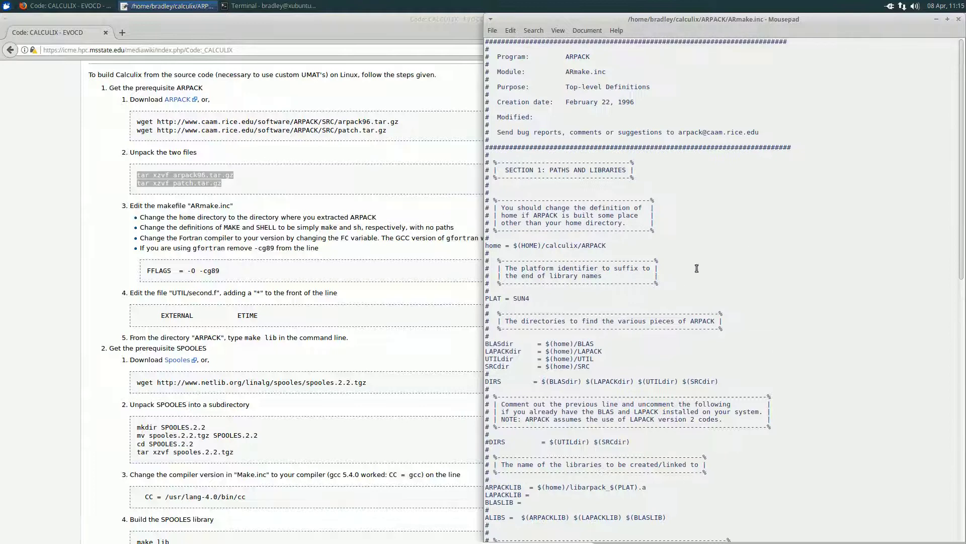
double_click(520, 299)
text(UBUNTU)
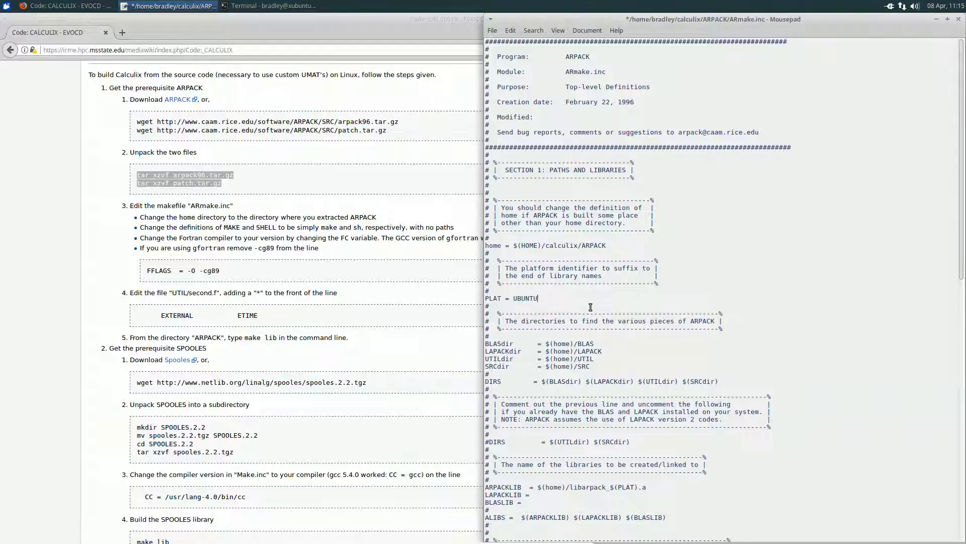
key(ctrl+s)
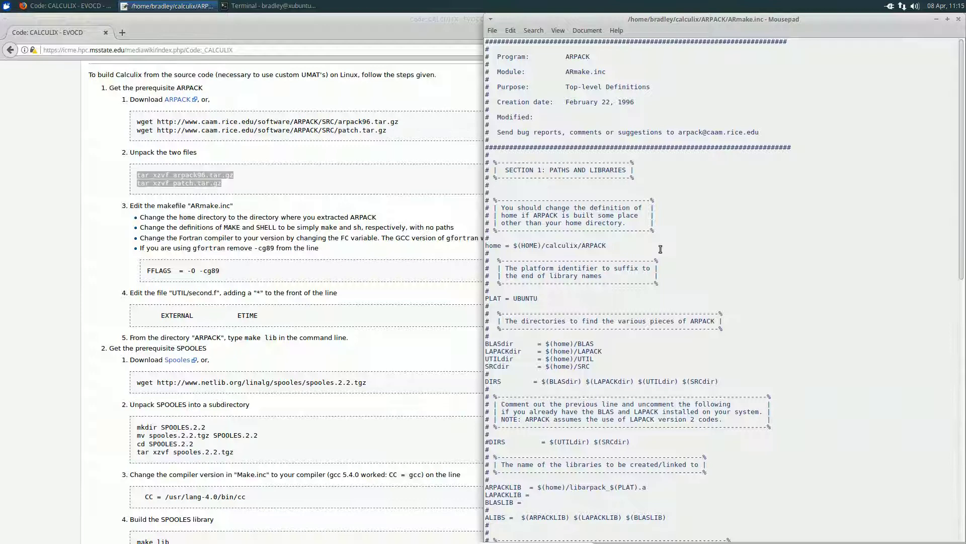
click(958, 19)
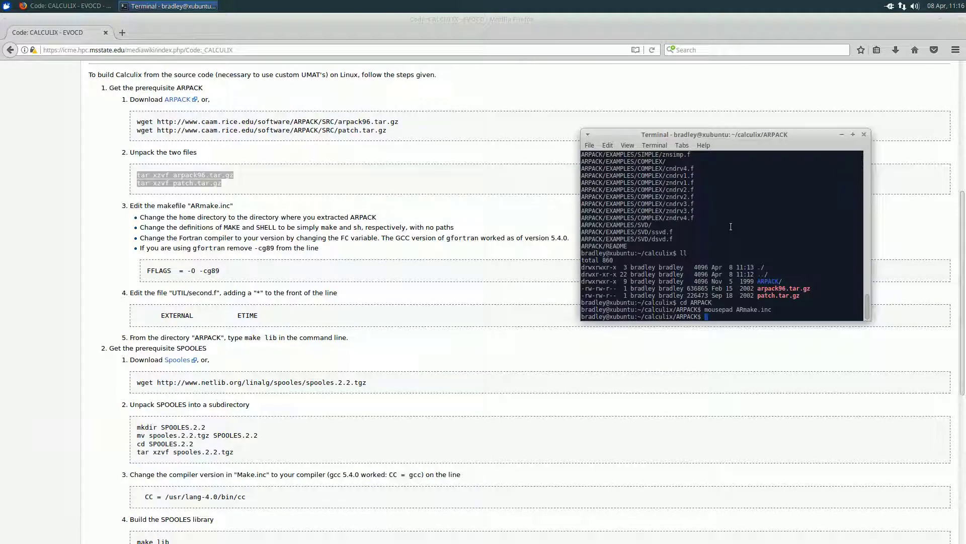
Step: Change into the UTIL directory in the terminal and open second.f in Mousepad
text(TIL)
key(Return)
text(mousepa)
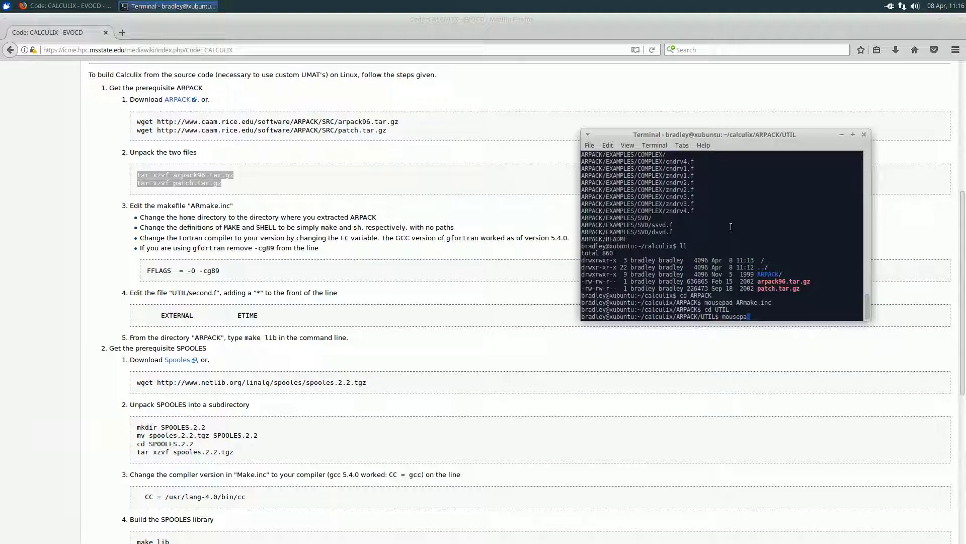
text(d second.f)
key(Return)
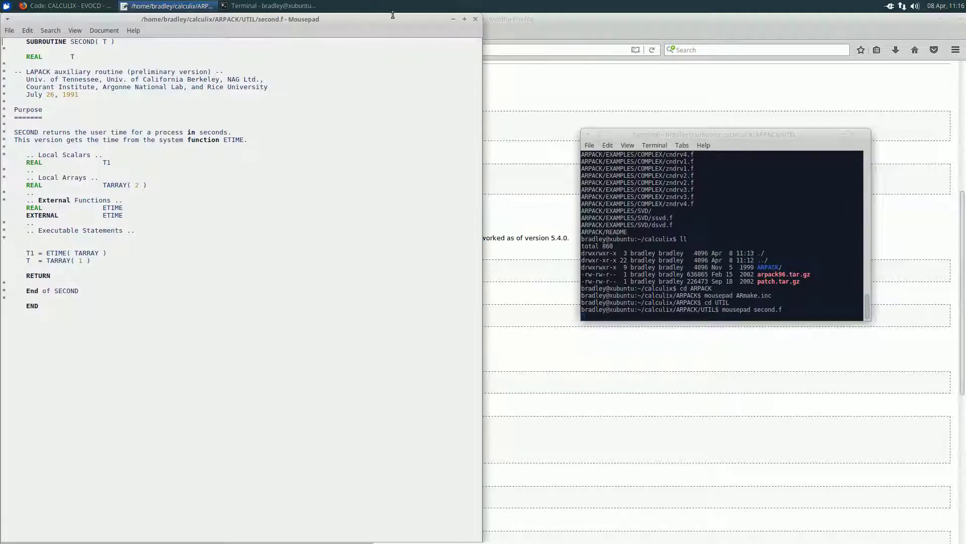
Step: Dock second.f beside the instructions, add a * at the front of its EXTERNAL ETIME line, then save and close it
drag(393, 15, 963, 191)
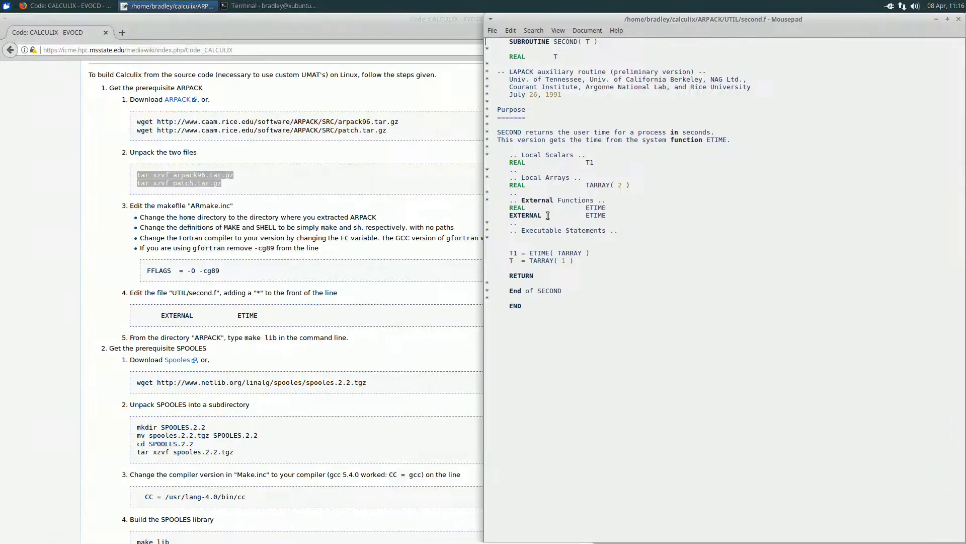
click(491, 215)
text(*)
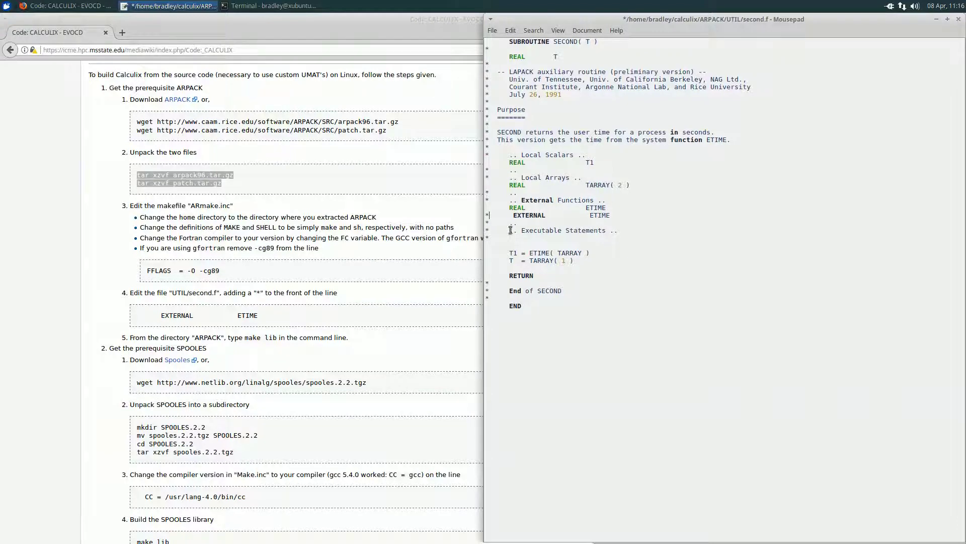
key(ctrl+s)
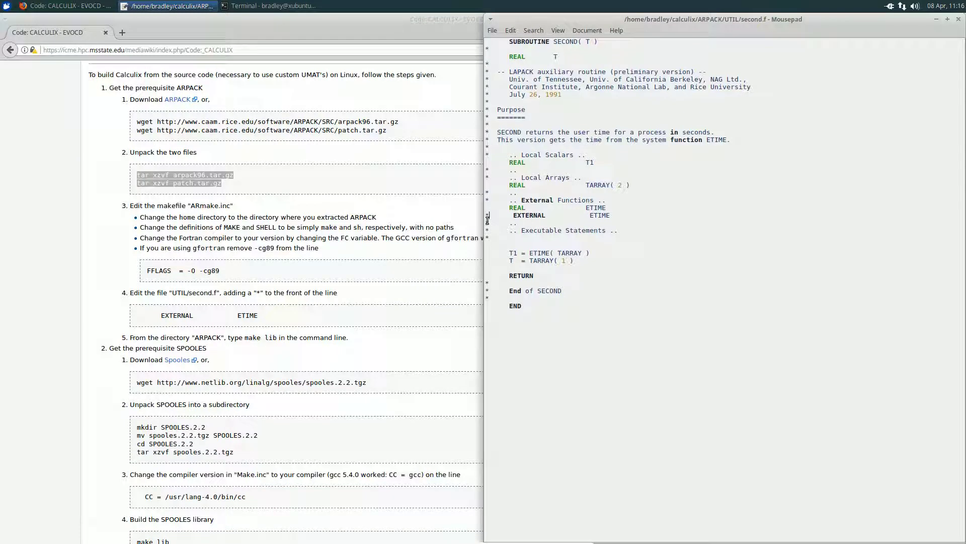
click(959, 20)
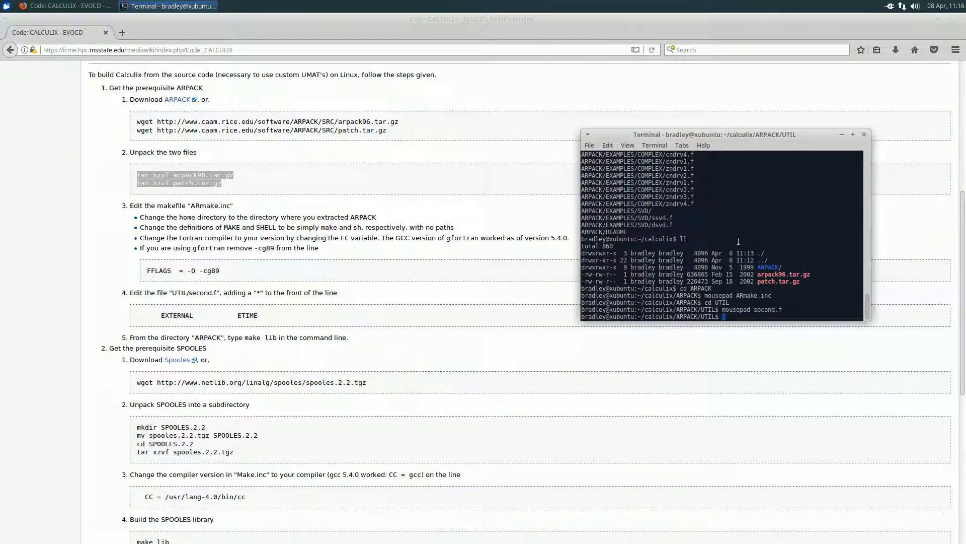
Step: Go back up to the ARPACK directory, build the library with make lib, and list the directory with ll
text(cd ..)
key(Return)
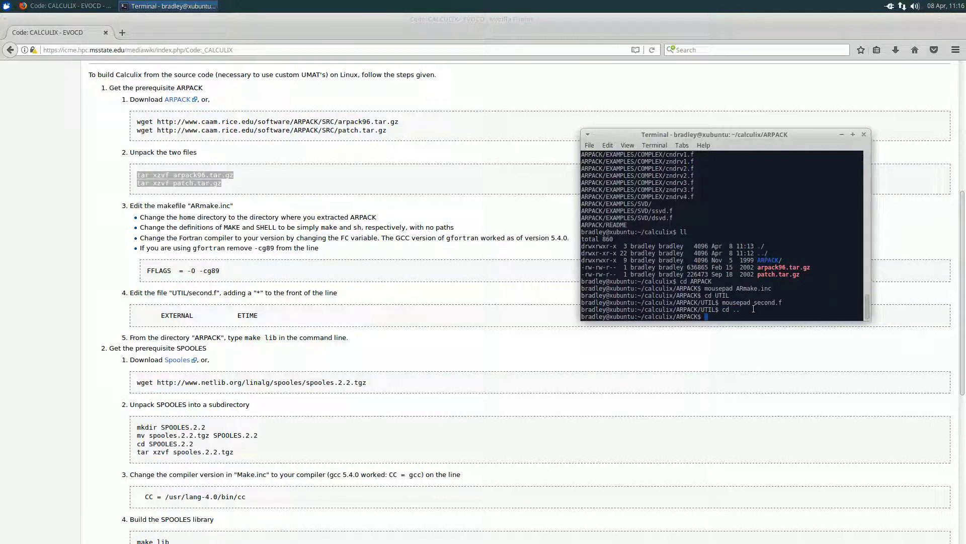
text(make ll)
key(Return)
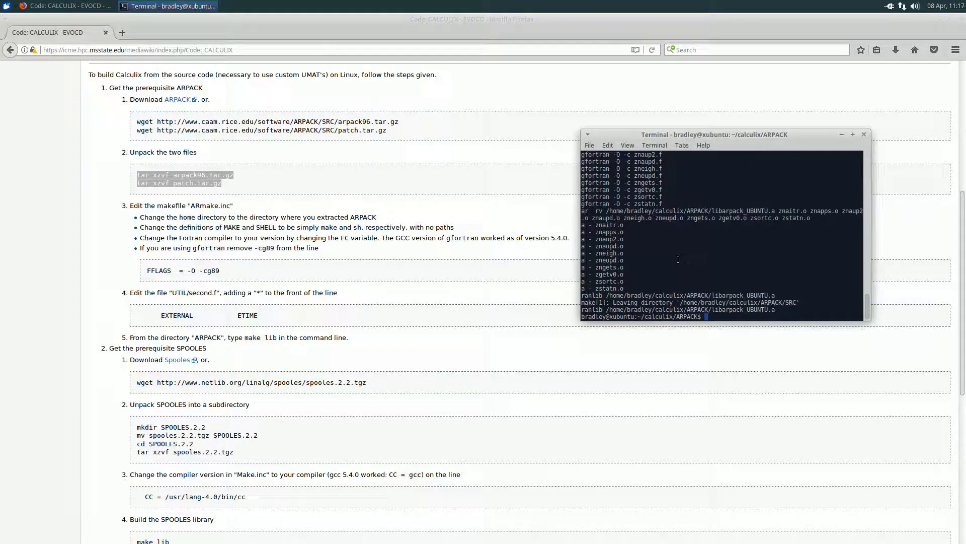
text(ll)
key(Return)
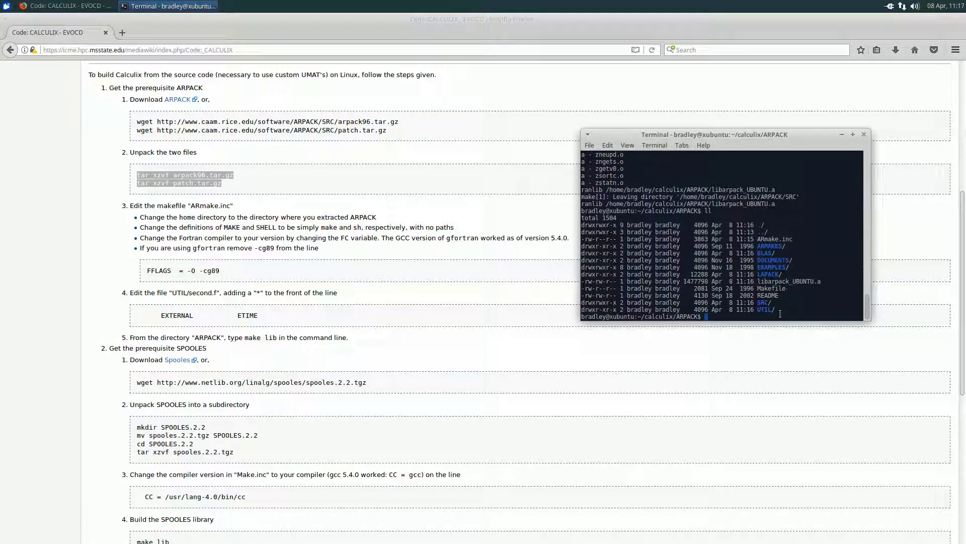
Step: Move up to the calculix directory and list its contents with ll
text(cd ..)
key(Return)
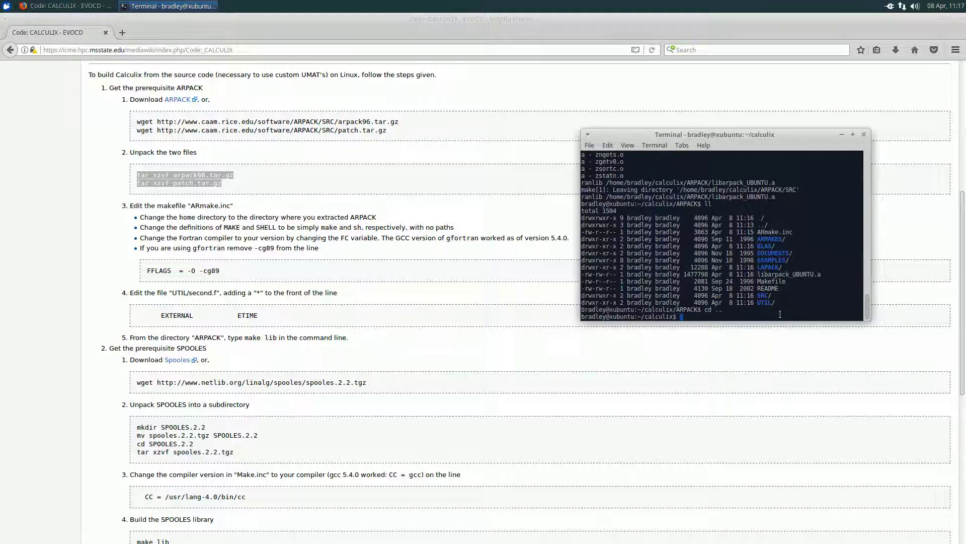
text(ll)
key(Return)
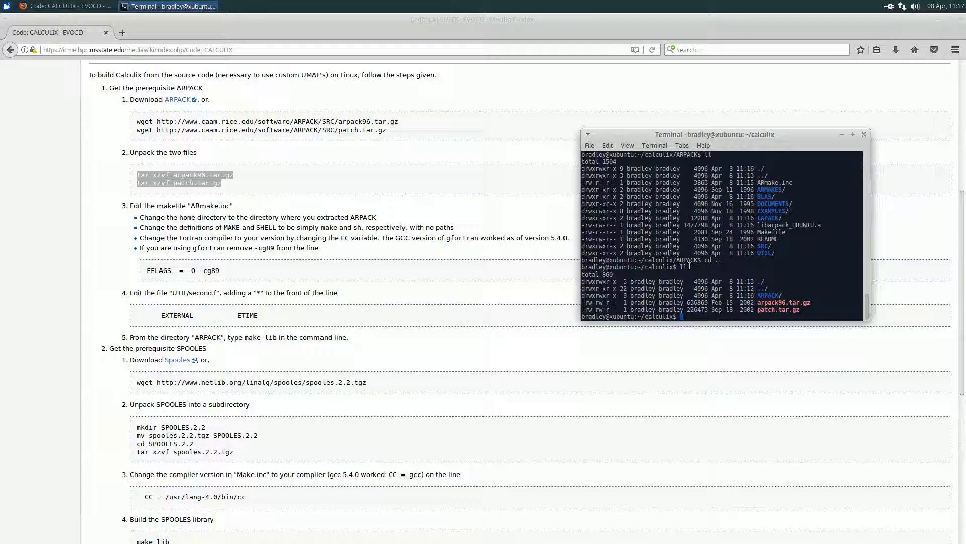
Step: Download spooles.2.2.tgz into the calculix directory by running the wget command copied from the SPOOLES instructions
key(alt+Tab)
scroll(445, 252, down, 5)
scroll(445, 251, down, 3)
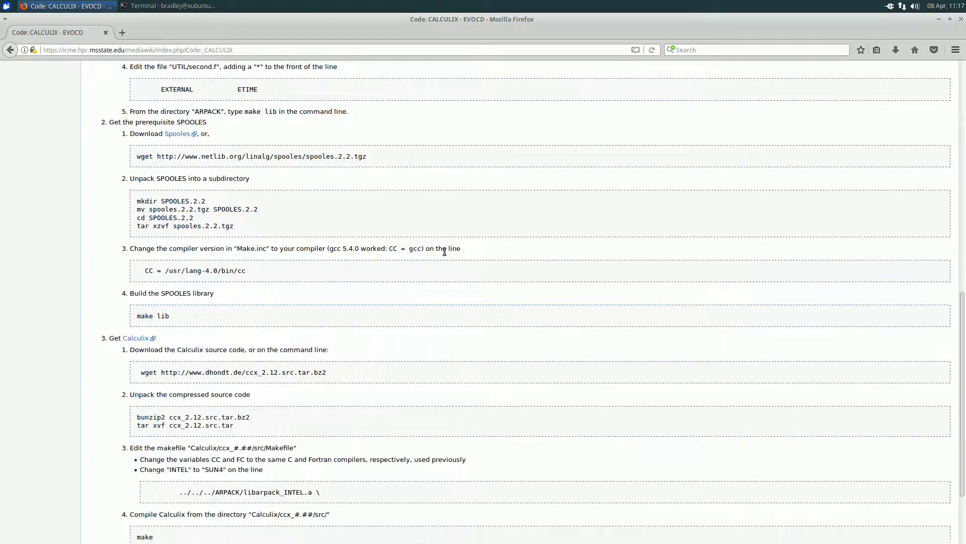
key(alt+Tab)
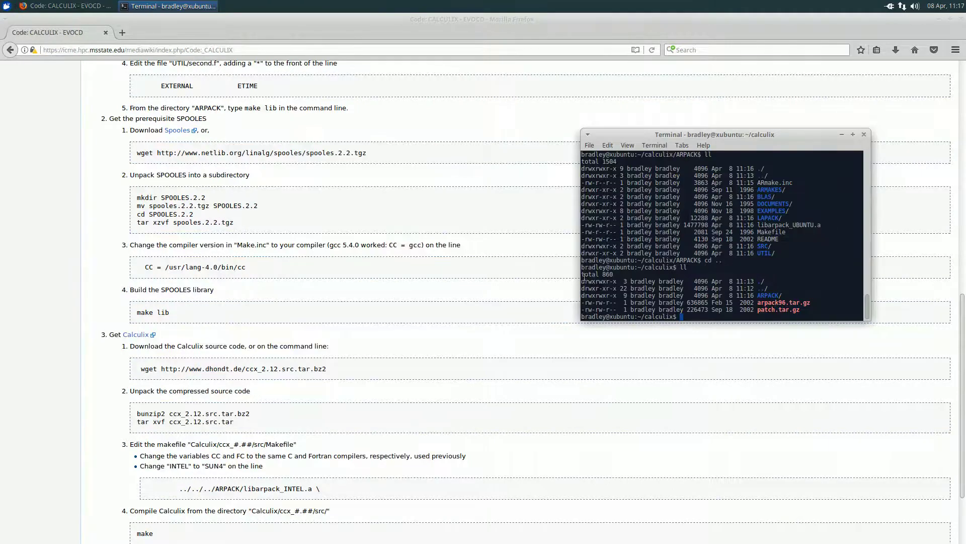
drag(384, 154, 136, 152)
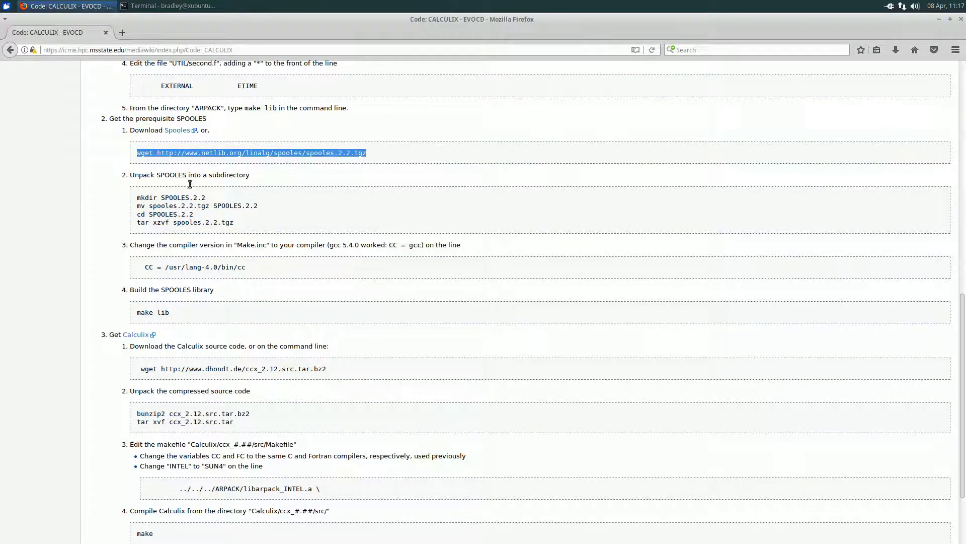
key(alt+Tab)
right_click(713, 291)
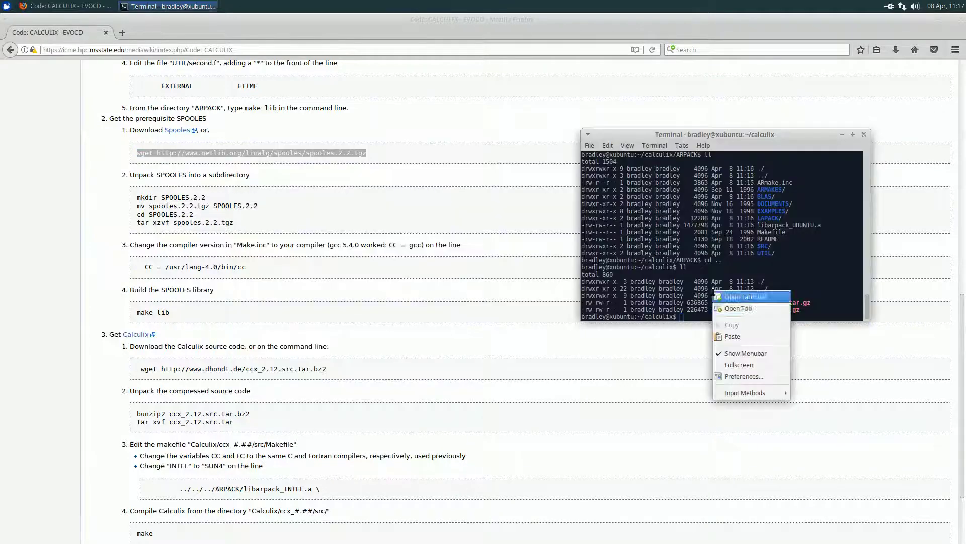
click(739, 341)
key(Return)
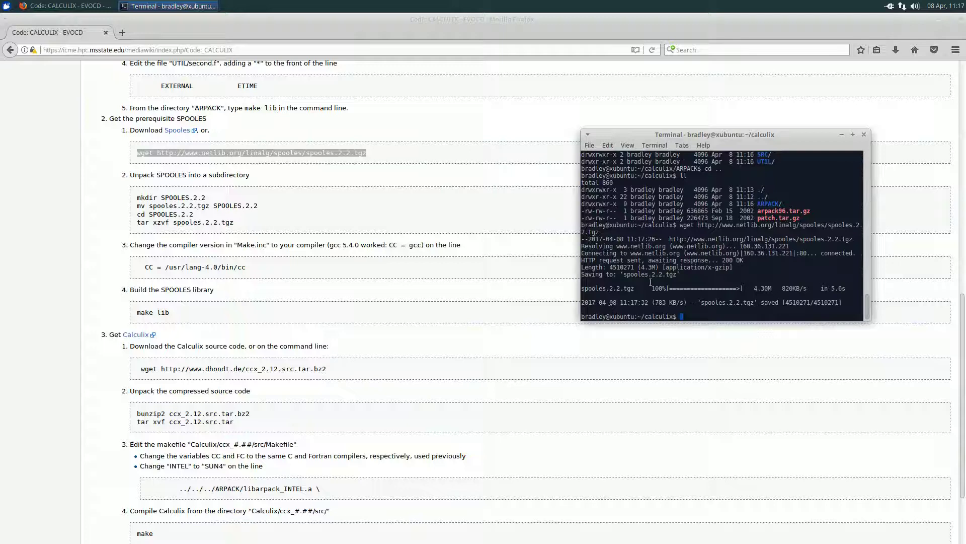
Step: Unpack spooles.2.2.tgz into a new SPOOLES.2.2 subdirectory by running the mkdir, mv, cd and tar xzvf commands copied from the instructions
click(315, 153)
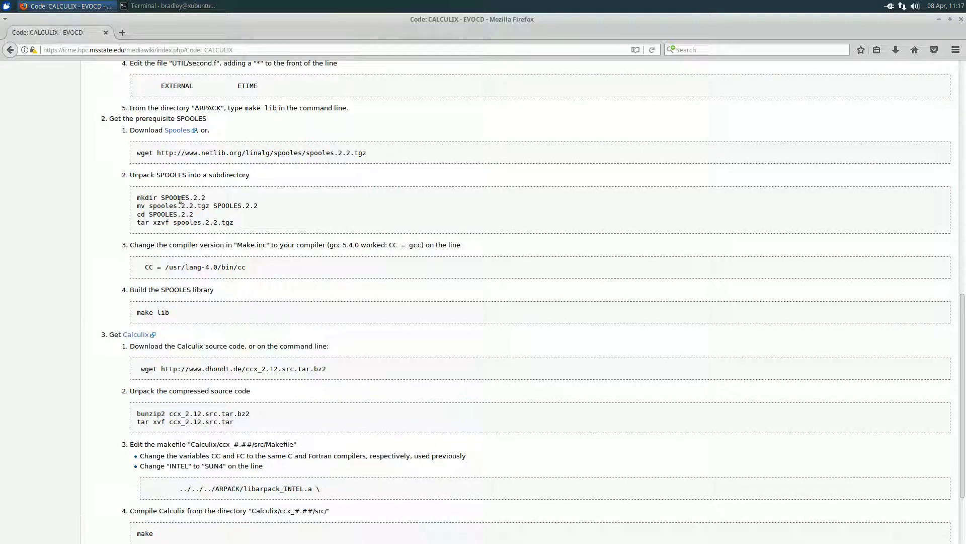
drag(137, 199, 209, 198)
click(209, 198)
drag(243, 223, 131, 197)
key(ctrl+c)
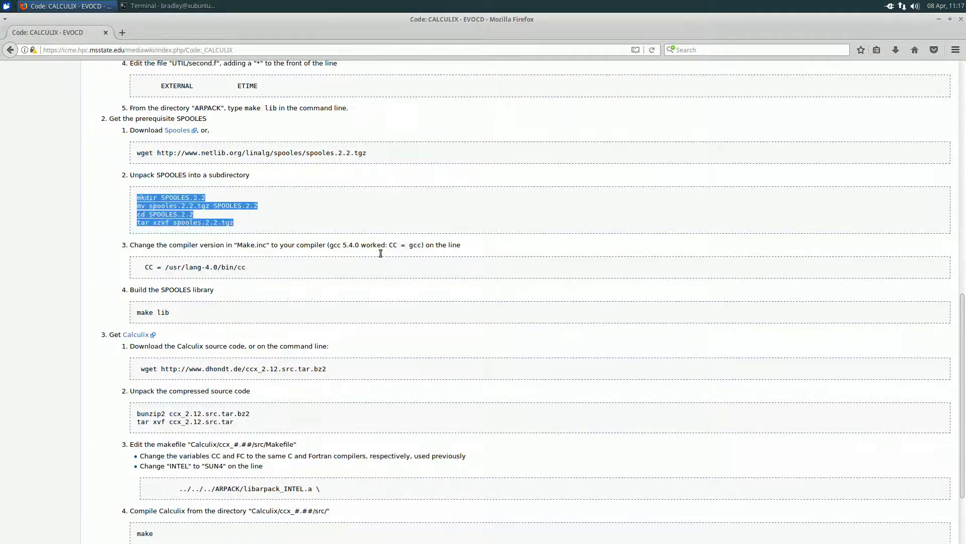
key(alt+Tab)
right_click(687, 275)
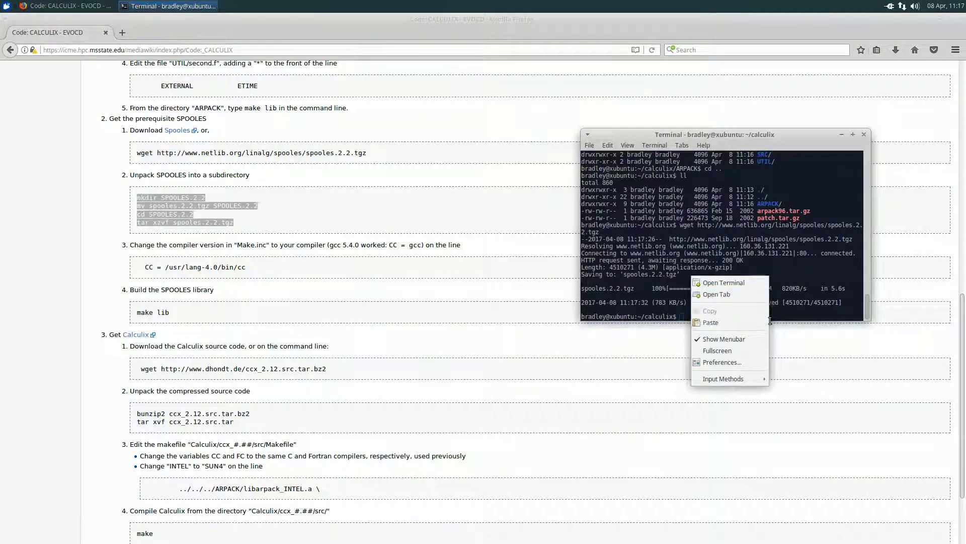
click(715, 321)
key(Return)
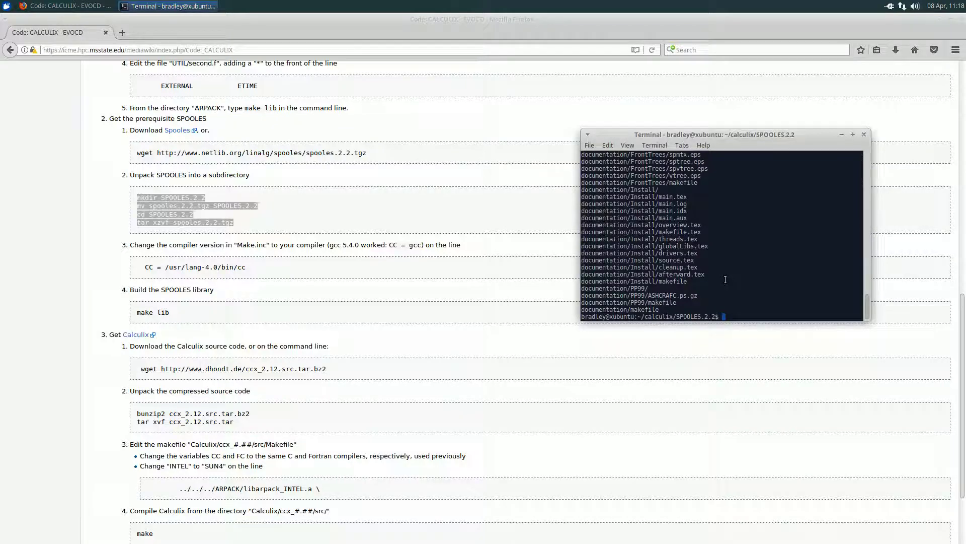
Step: Open the SPOOLES makefile Make.inc in Mousepad from the SPOOLES.2.2 directory
text(mousepad Mak)
key(Tab)
key(Return)
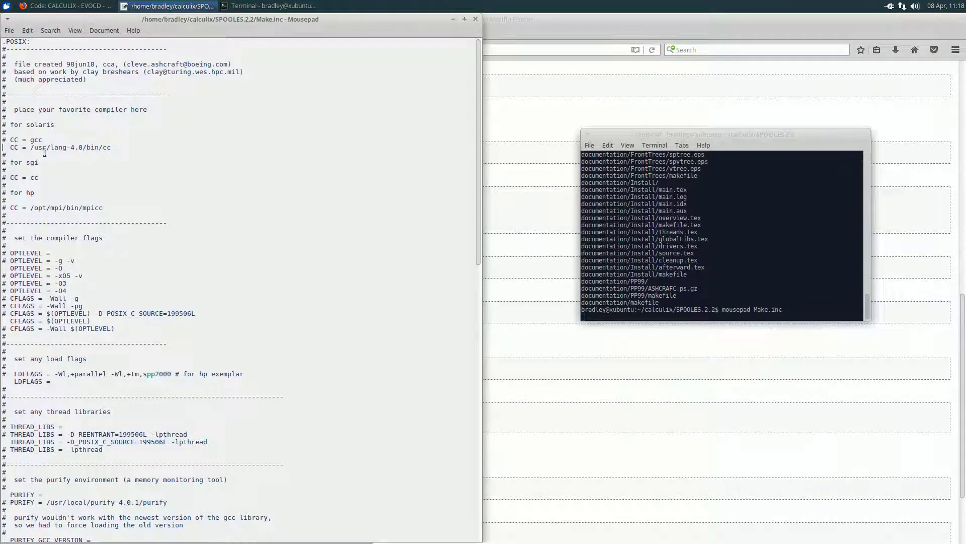
Step: Comment out CC = /usr/lang-4.0/bin/cc in Make.inc, uncomment CC = gcc, then save and close the file
text(#)
key(Up)
key(BackSpace)
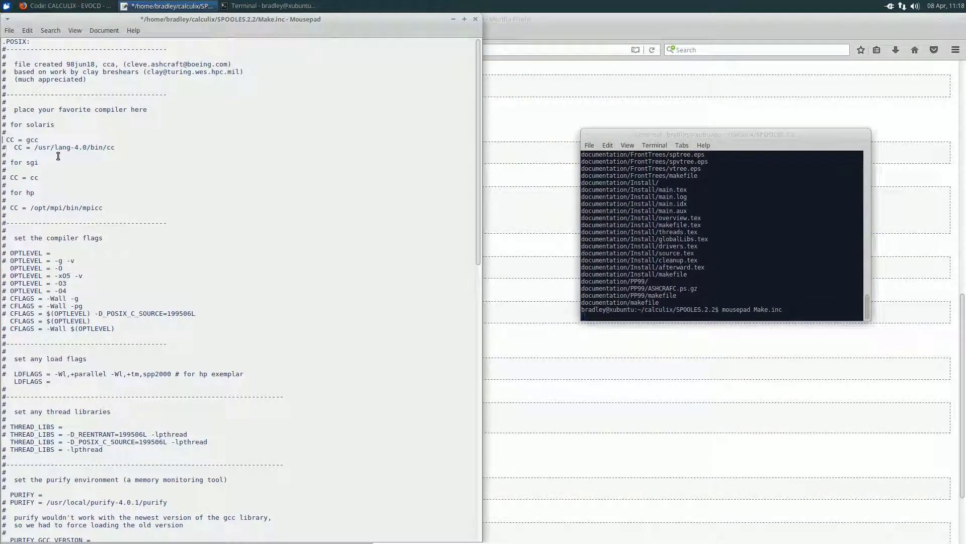
key(ctrl+s)
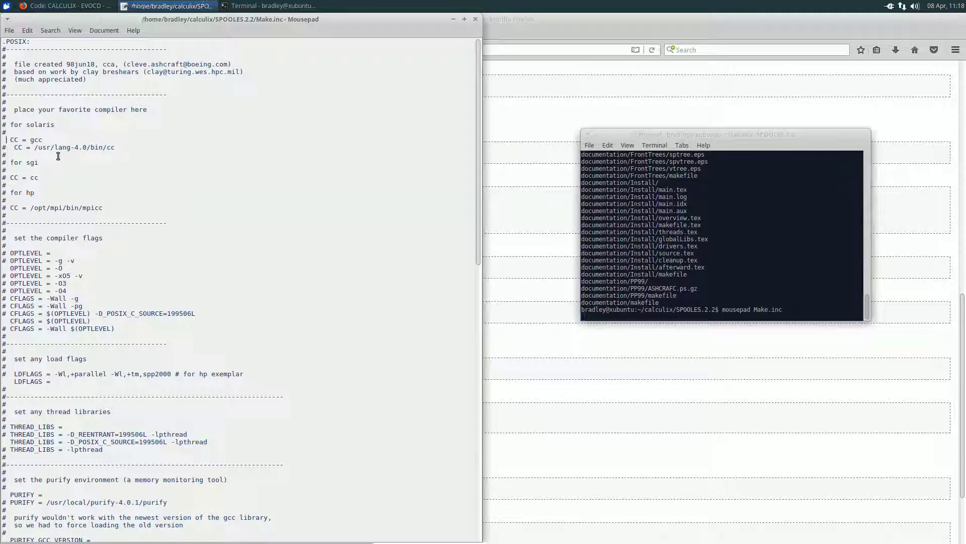
click(62, 137)
click(476, 19)
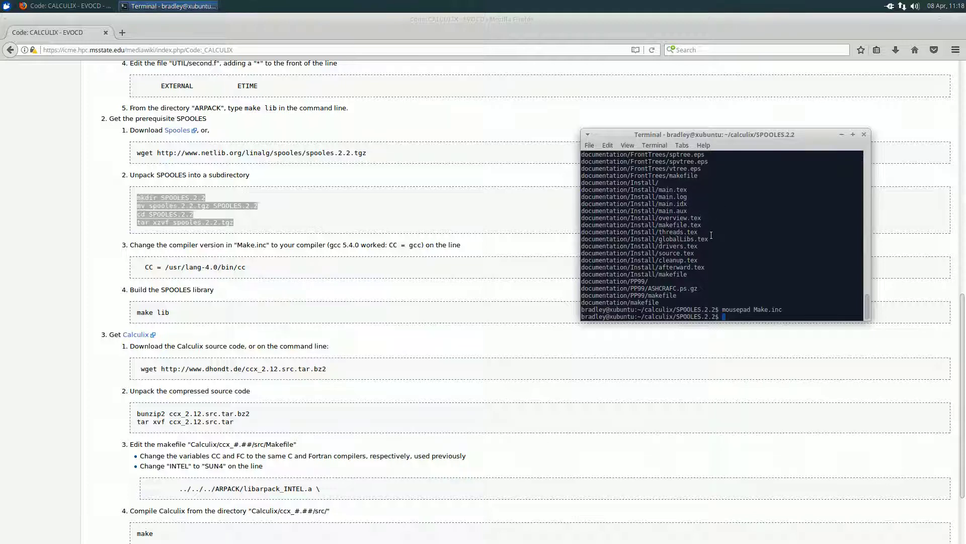
Step: Build the SPOOLES library with make lib and list the SPOOLES.2.2 directory with ll
text(make lib)
key(Return)
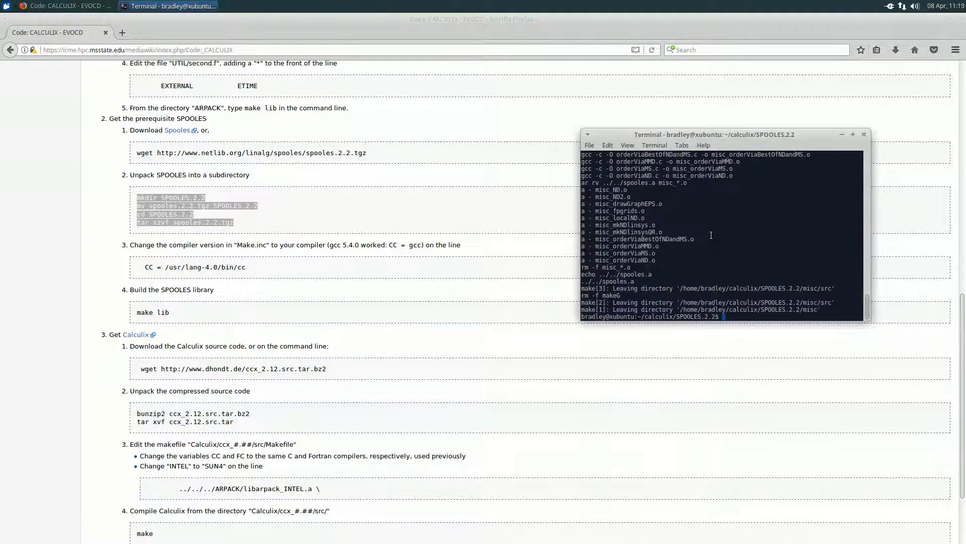
text(ll)
key(Return)
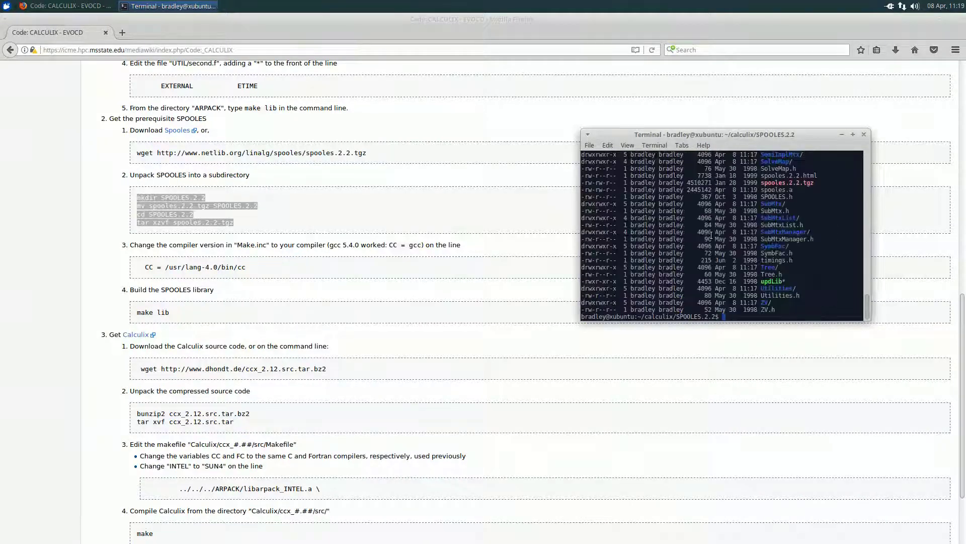
Step: Check the SPOOLES.2.2 directory listing for the compiled library file spooles.a
scroll(795, 206, up, 1)
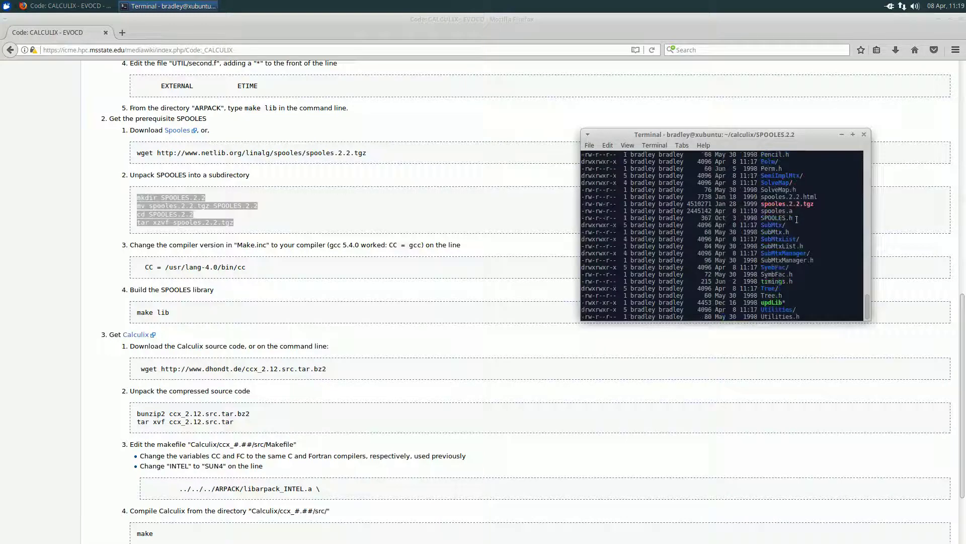
scroll(804, 250, up, 1)
drag(801, 232, 762, 232)
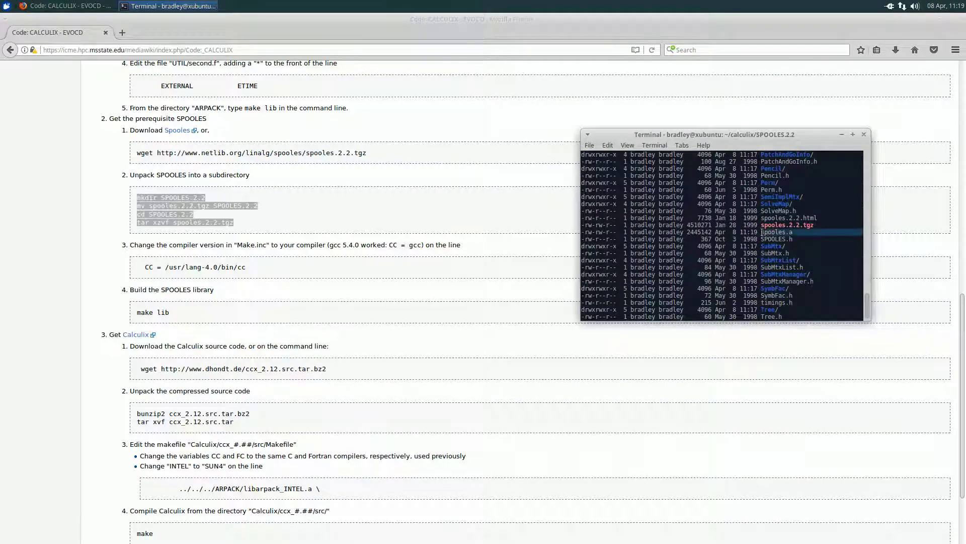
click(780, 242)
scroll(737, 253, down, 2)
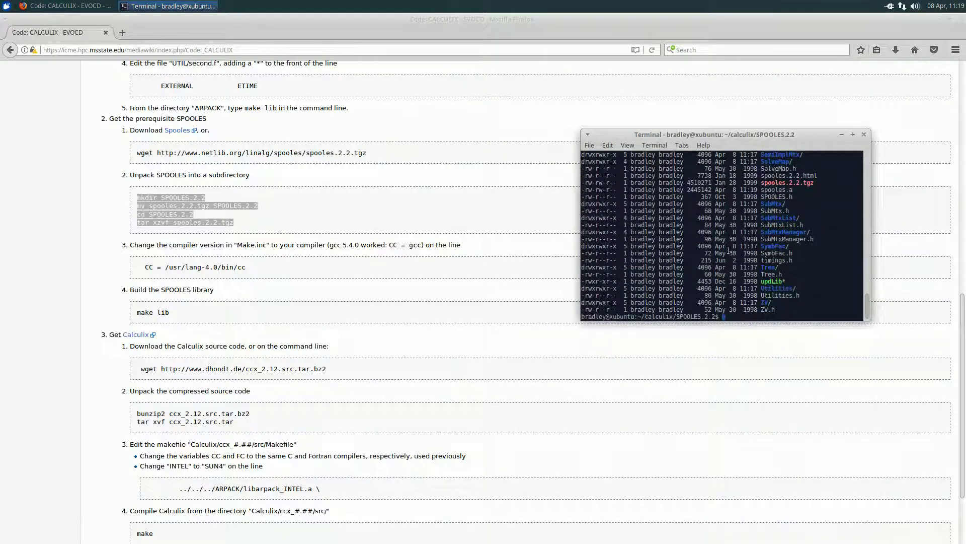
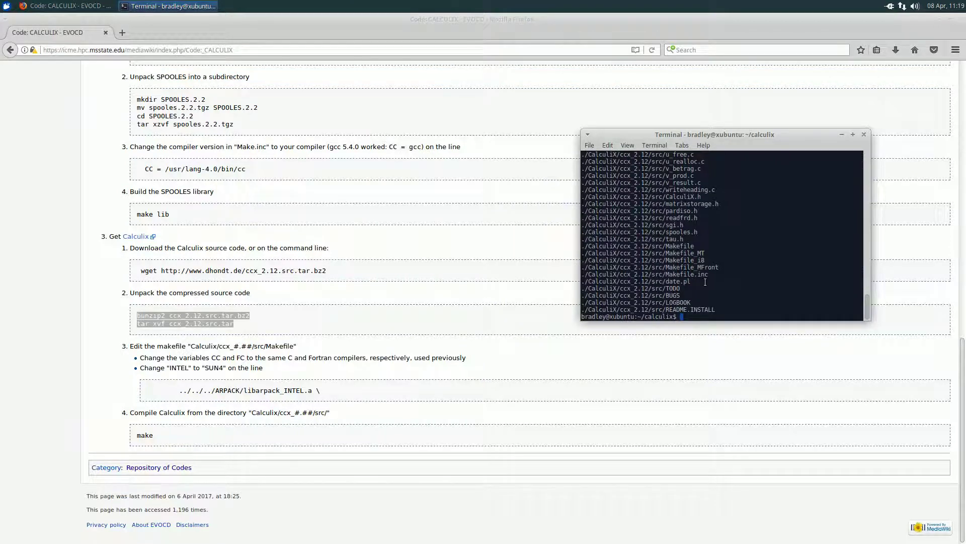
Step: List the calculix directory with ll and change into the source directory CalculiX/ccx_2.12/src/
text(ll)
key(Return)
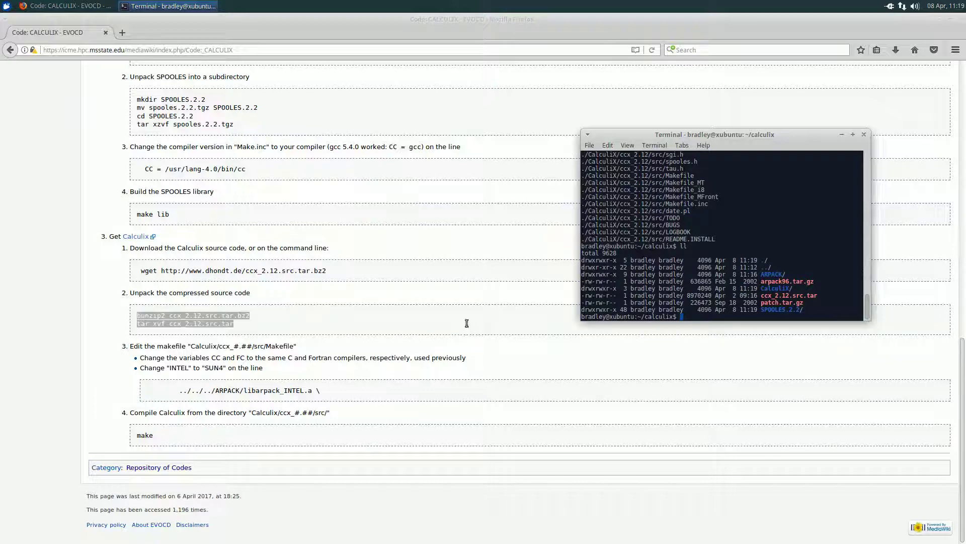
text(cd CalculiX/ccx_2.12/src/)
key(Return)
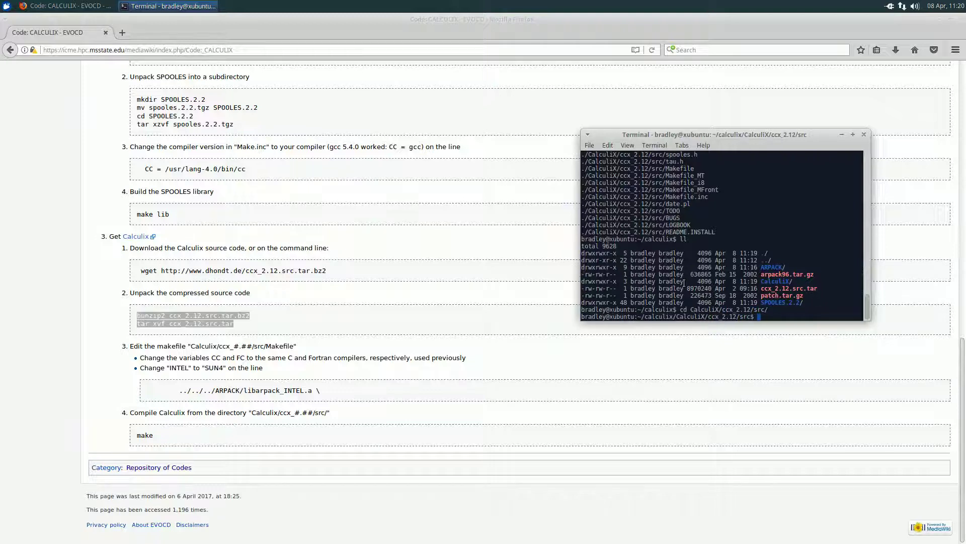
Step: Open the CalculiX Makefile in Mousepad from the ccx_2.12/src directory
text(mo)
drag(690, 310, 750, 311)
click(750, 311)
text(mousepad Makefile)
key(Return)
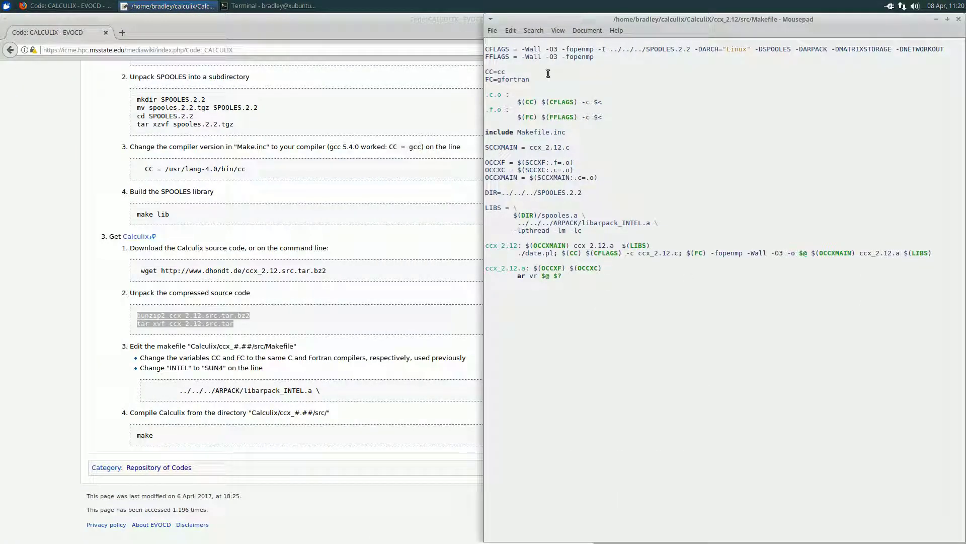
Step: Set the C compiler variable CC to gcc in the CalculiX Makefile
click(498, 71)
text(g)
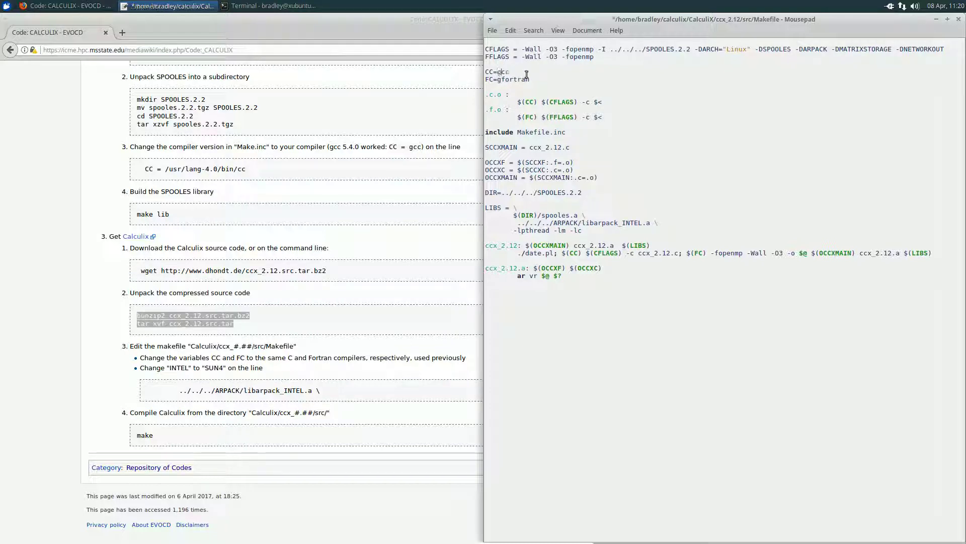
click(533, 79)
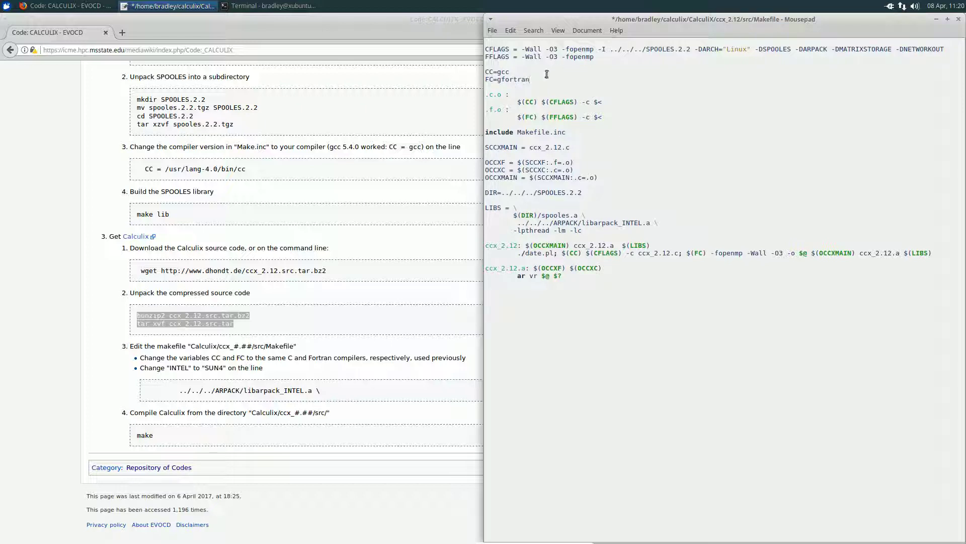
Step: Replace INTEL with UBUNTU in the Makefile's libarpack library path, then save and close the file
click(537, 193)
drag(622, 223, 642, 222)
text(UBUNTU)
key(ctrl+s)
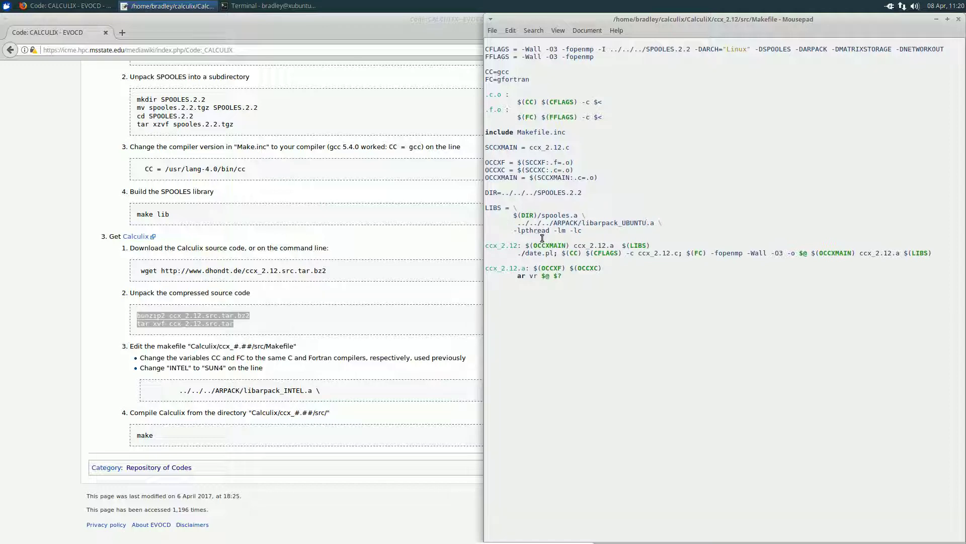
click(659, 248)
click(958, 21)
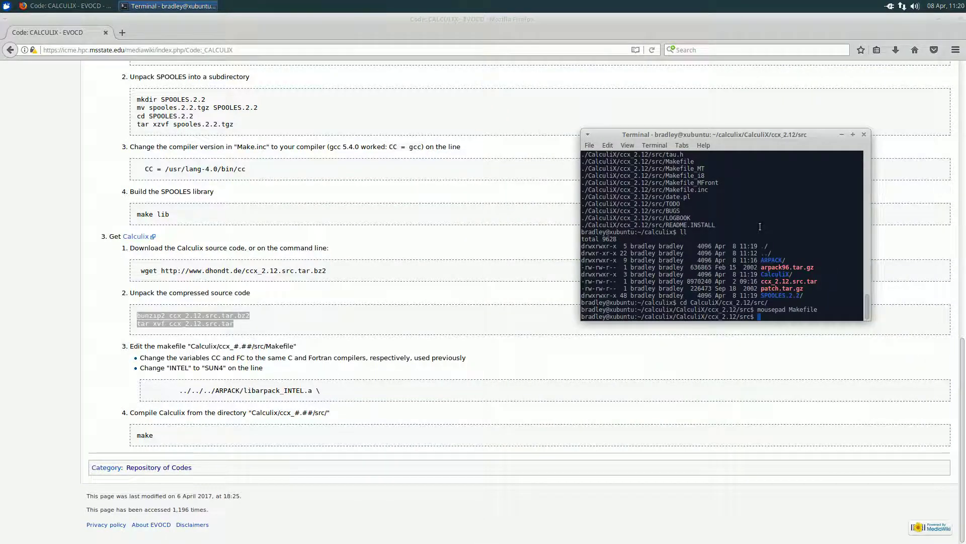
Step: Compile CalculiX with make in the src directory and copy the ccx_2.12 executable to ../../../
text(make)
key(Return)
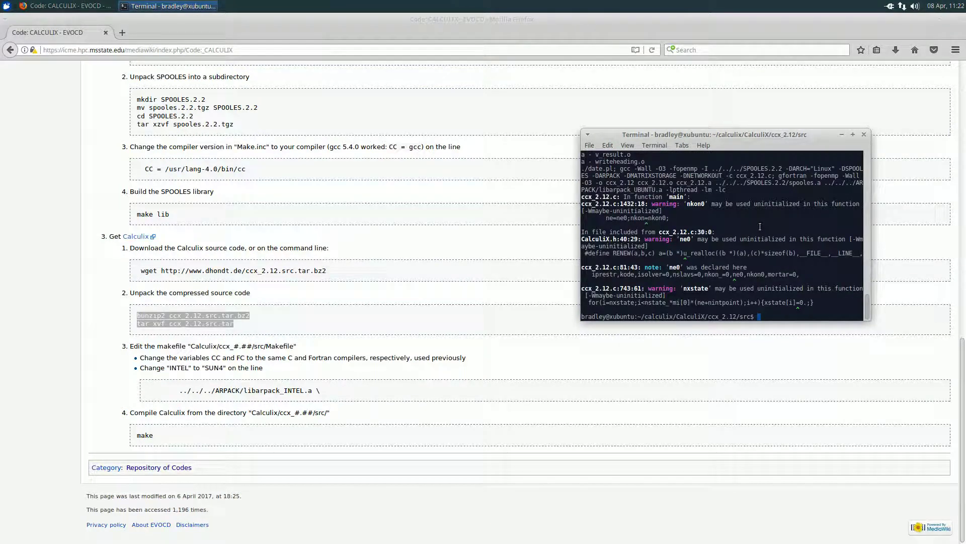
text(cp ccx_2.12)
key(Tab)
key(Tab)
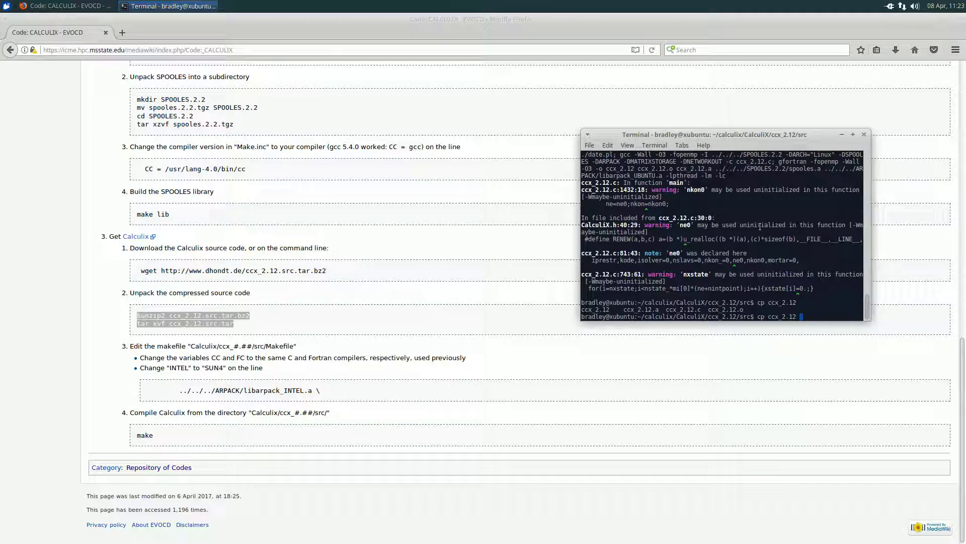
text(../../../)
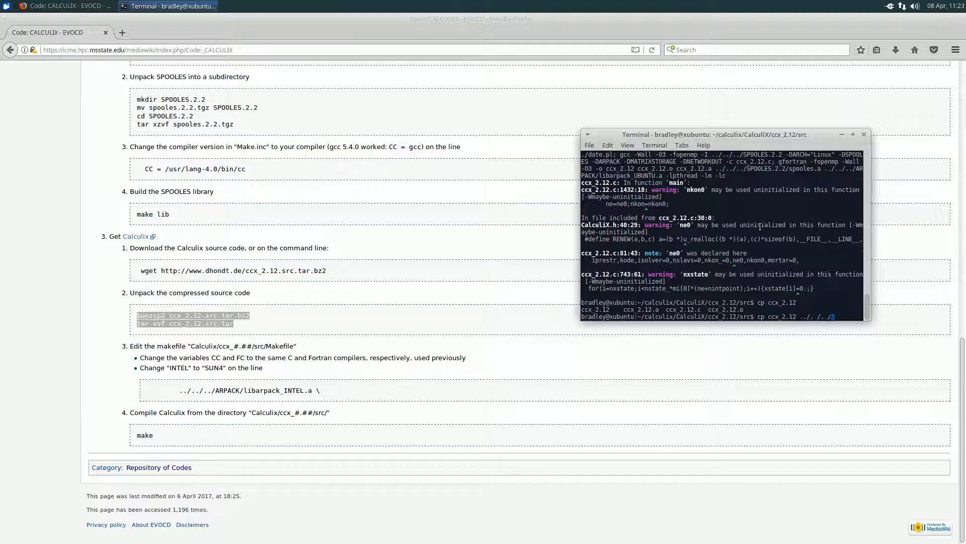
key(Return)
Step: Change to the top-level calculix directory with cd ../../../ and list its contents with ll
text(cd ../../../)
key(Return)
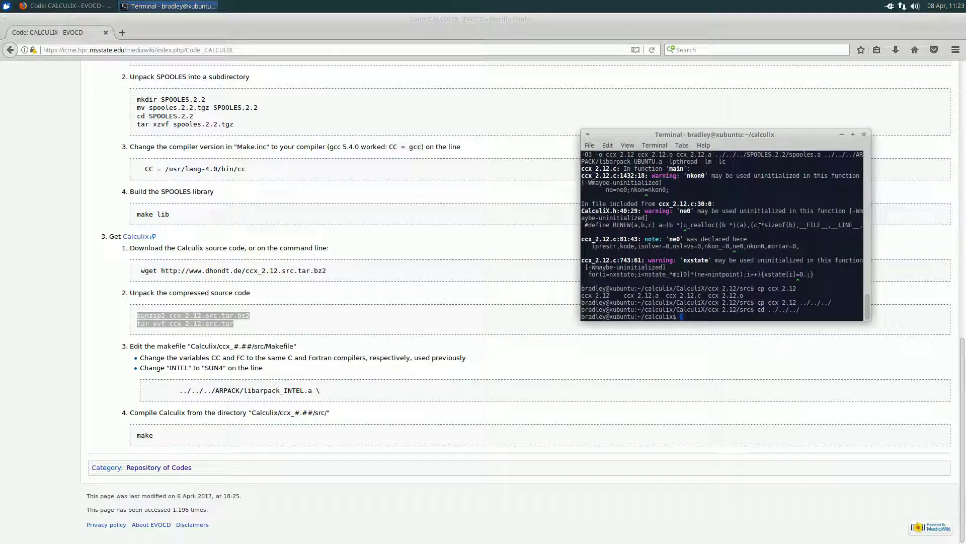
text(ll)
key(Return)
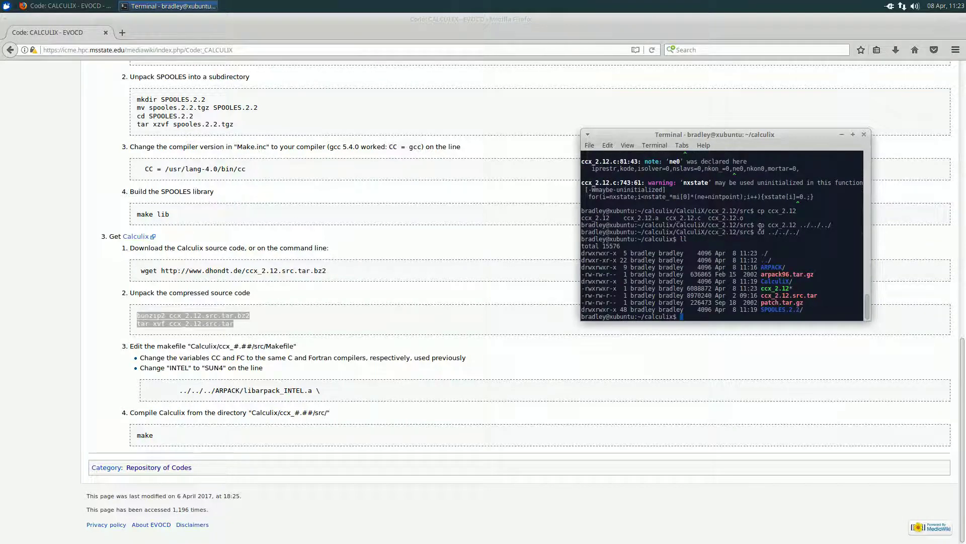